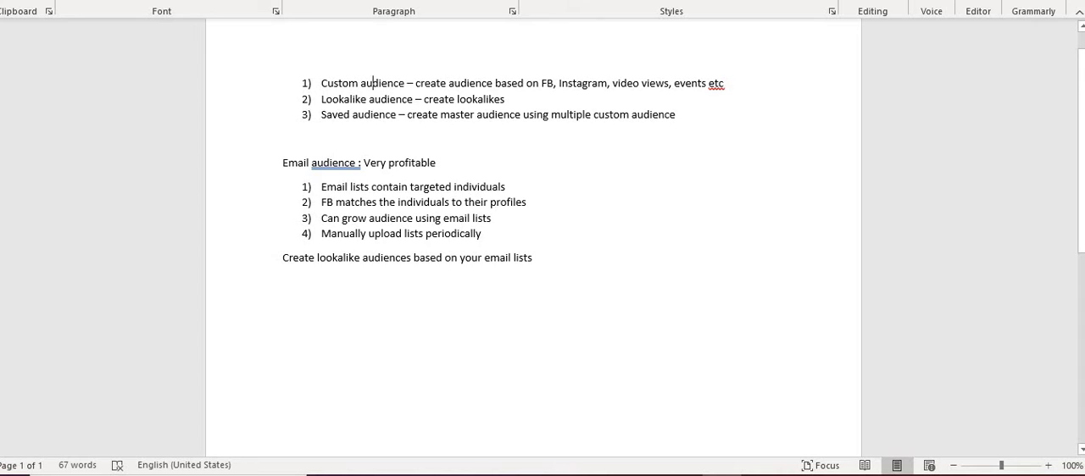
- Review the notes on custom and saved audiences, highlighting "master audience using" in the saved audience line
left_click(368, 84)
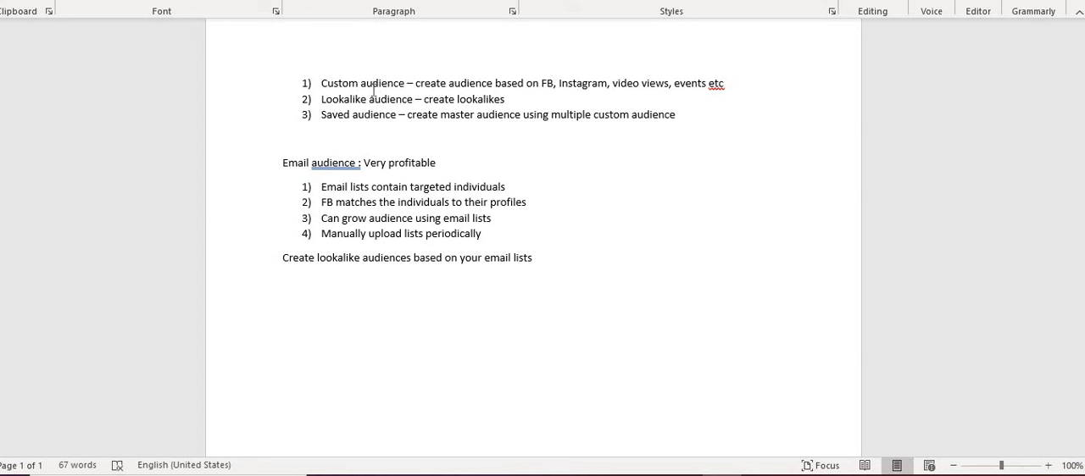
left_click(351, 114)
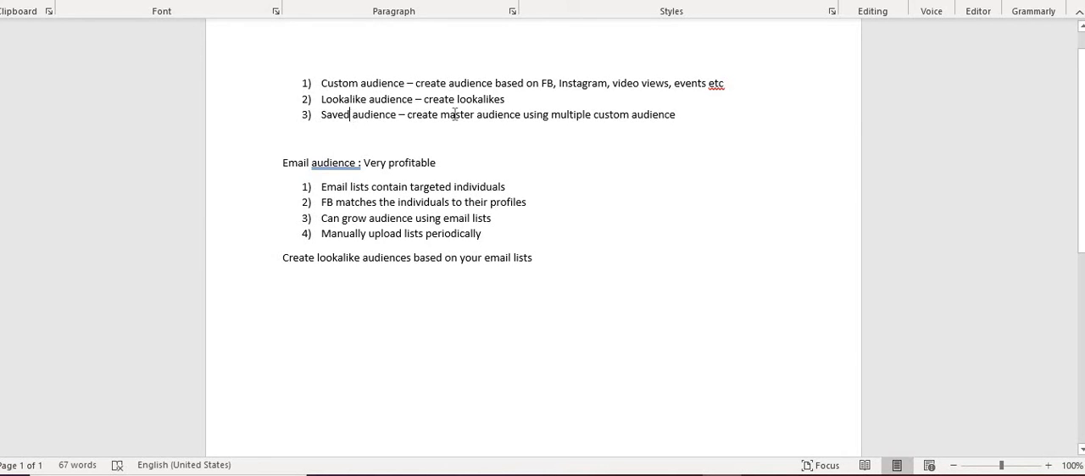
left_click_drag(462, 117, 548, 129)
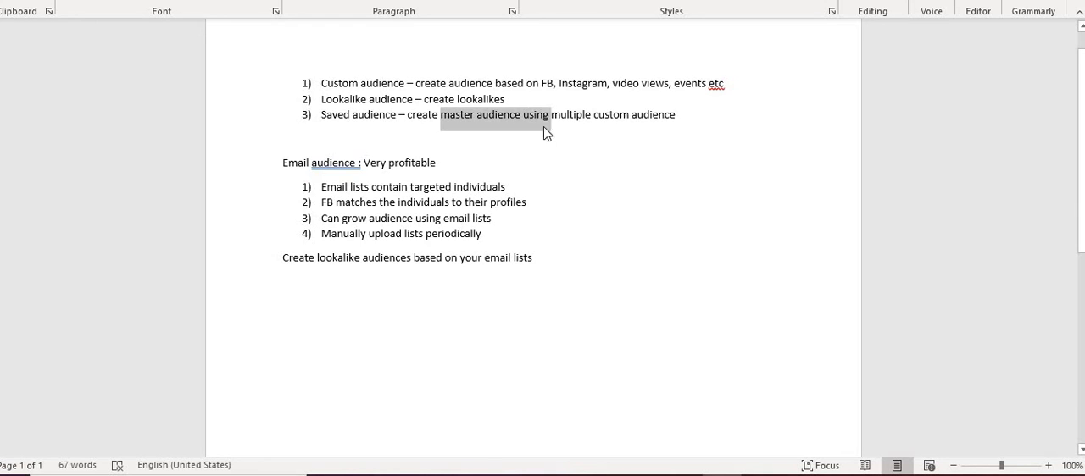
left_click(592, 116)
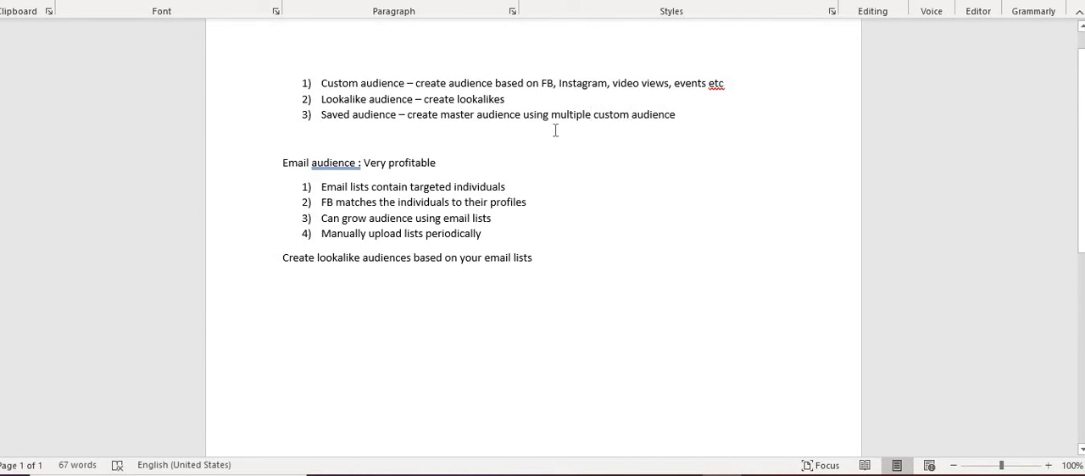
- Switch to Facebook Ads Manager and look up where Audiences sits among all the tools
key("alt+Tab")
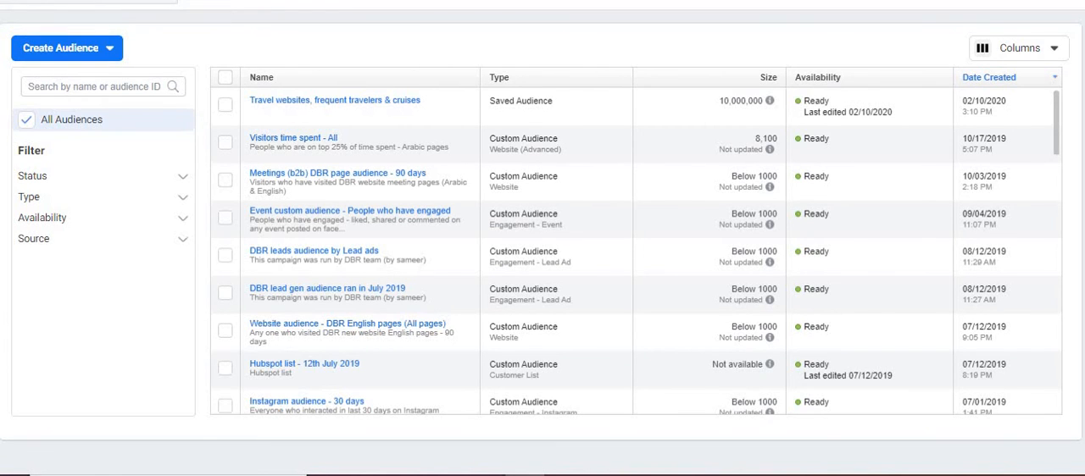
left_click(34, 1)
left_click(93, 343)
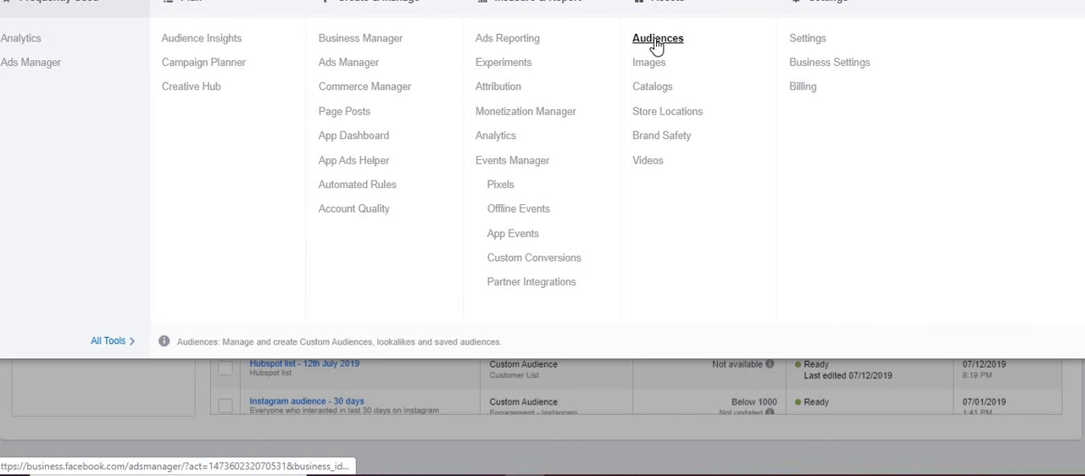
left_click(629, 394)
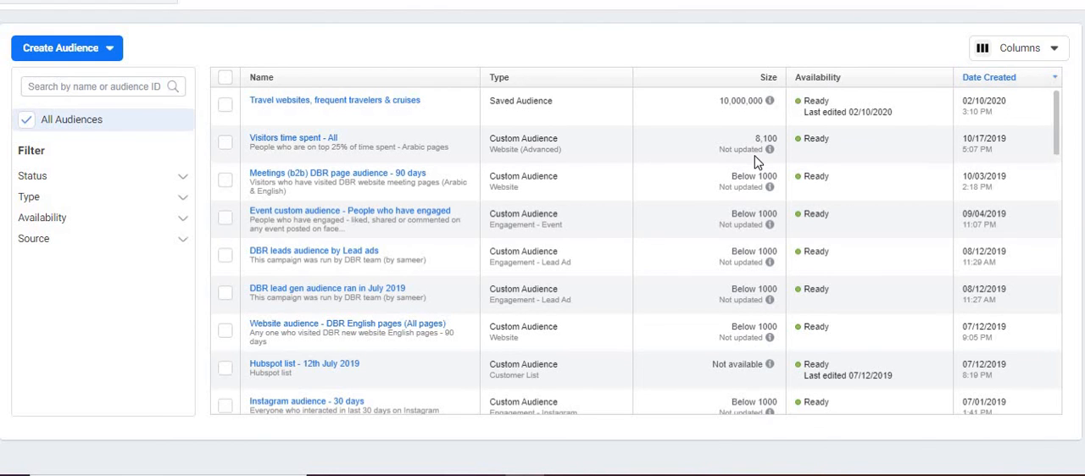
- Examine the existing audiences in the list, including their types, sizes and the Hubspot customer list
mouse_move(771, 180)
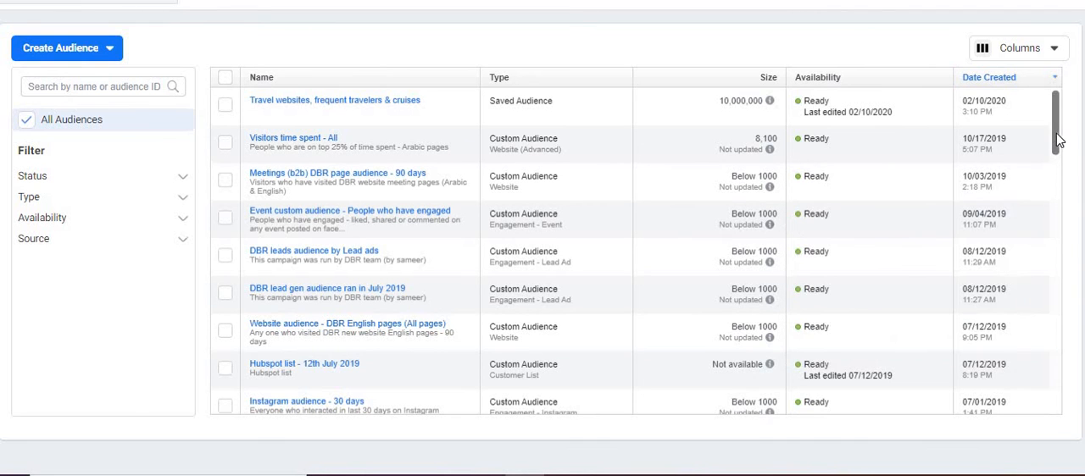
left_click_drag(1058, 127, 806, 195)
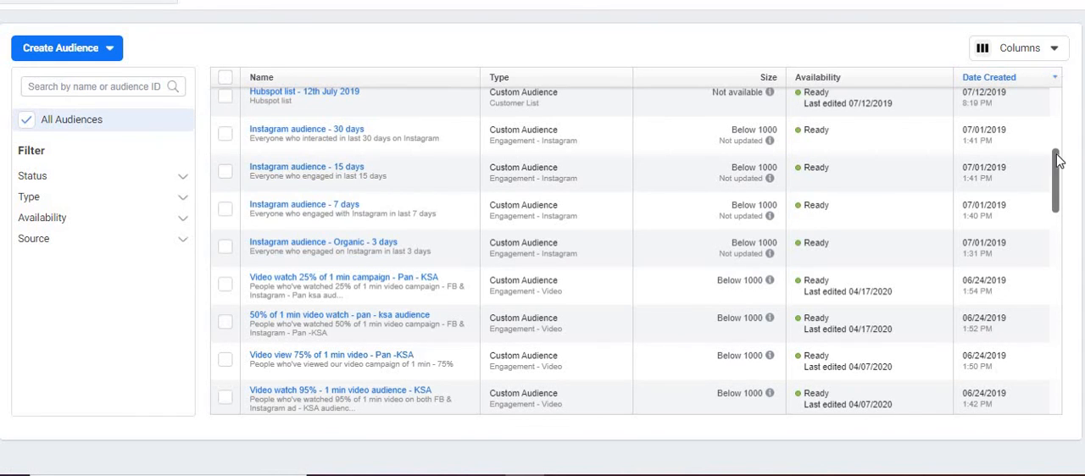
scroll(1055, 160, "up", 1)
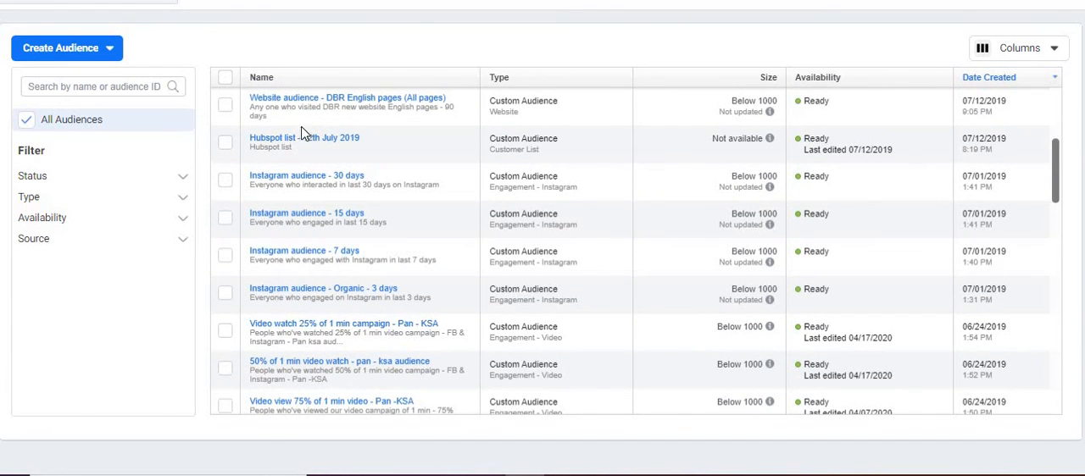
mouse_move(306, 142)
mouse_move(771, 139)
left_click_drag(1056, 176, 1055, 183)
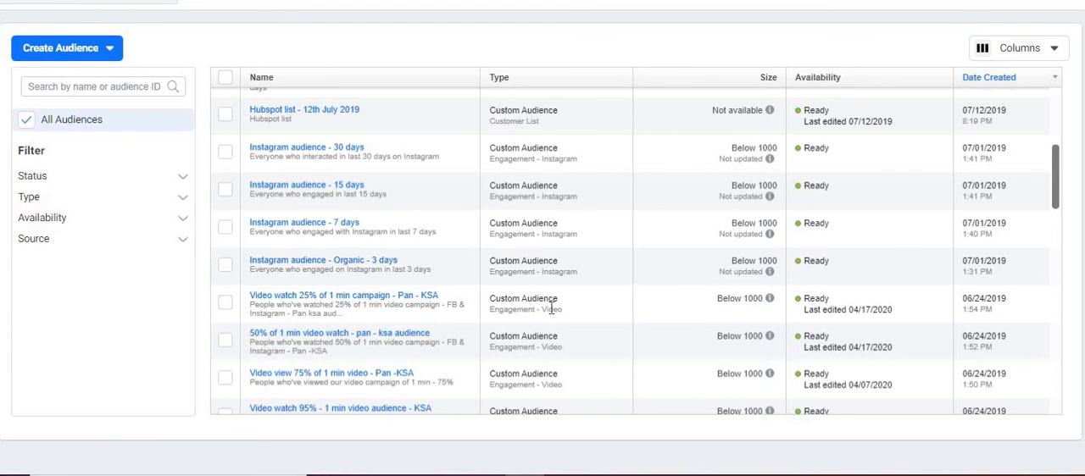
- Switch to the Word notes and highlight "video views" in the custom audience line
key("alt+Tab")
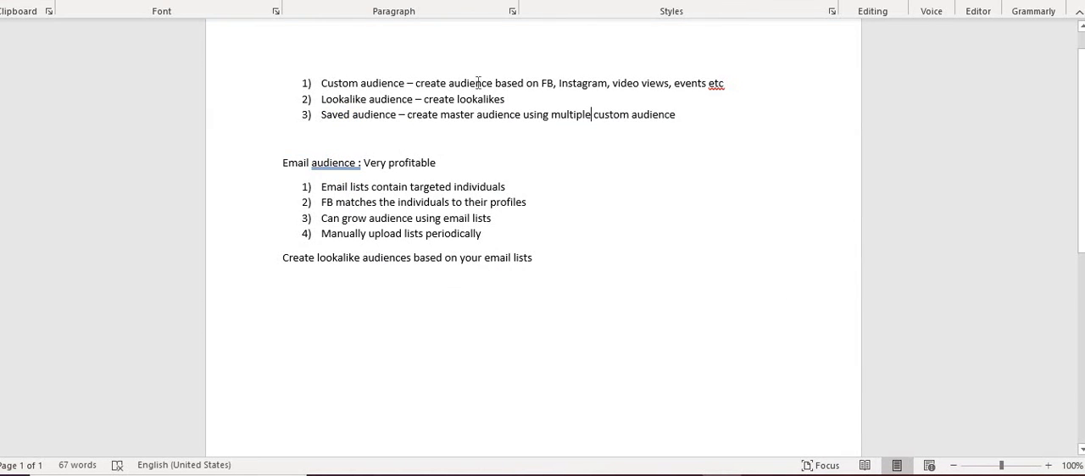
left_click(634, 83)
left_click_drag(613, 84, 652, 86)
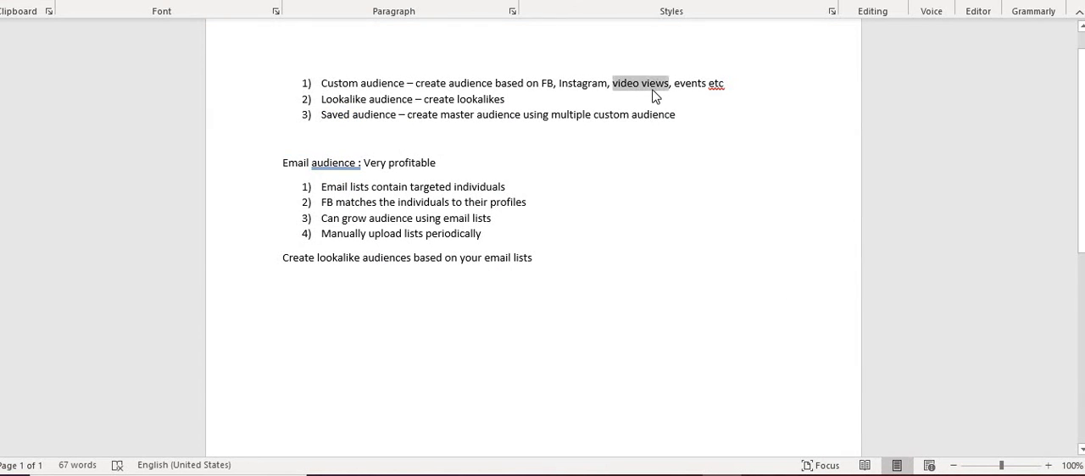
left_click(577, 85)
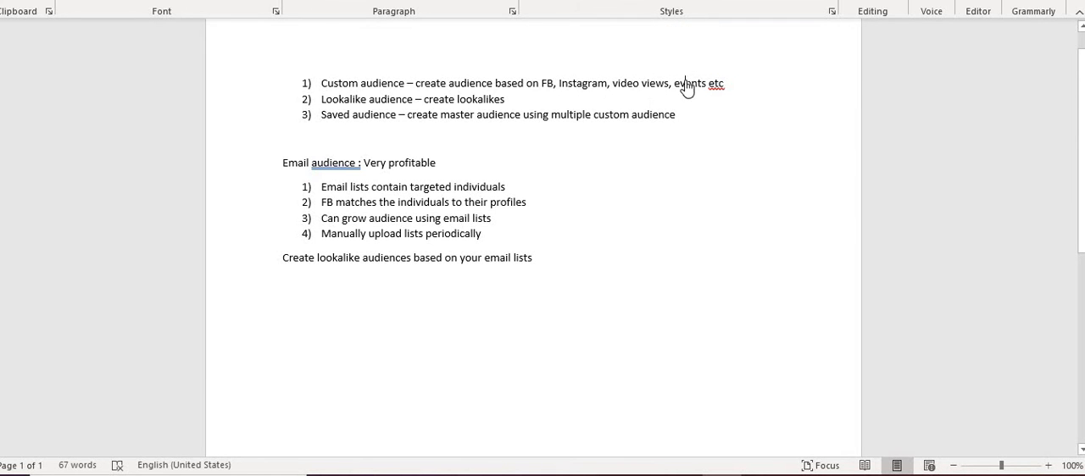
- Switch back to Facebook Ads Manager, examine the video and website visitor audiences, and return to the start of the list
key("alt+Tab")
left_click_drag(1057, 185, 819, 233)
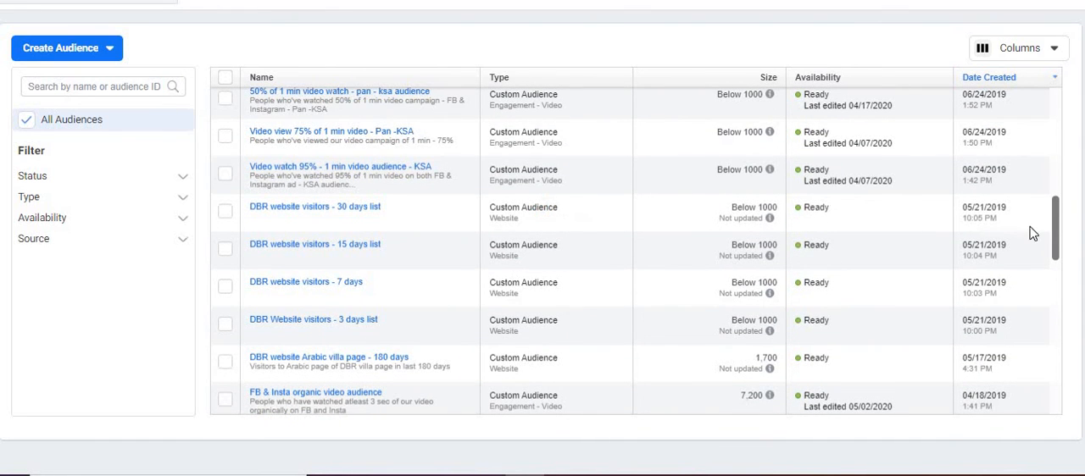
left_click_drag(1058, 211, 1030, 44)
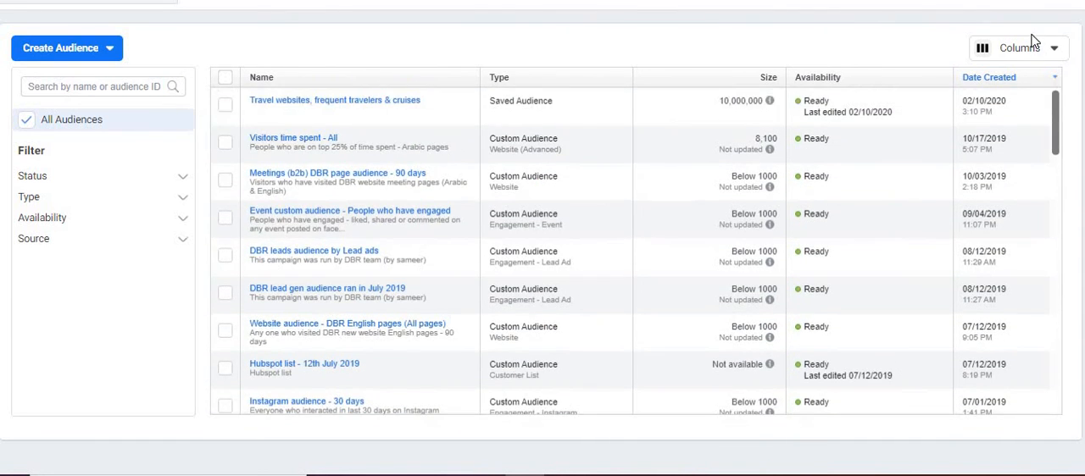
- Add the Sharing column to the audience table and view it
left_click(1032, 48)
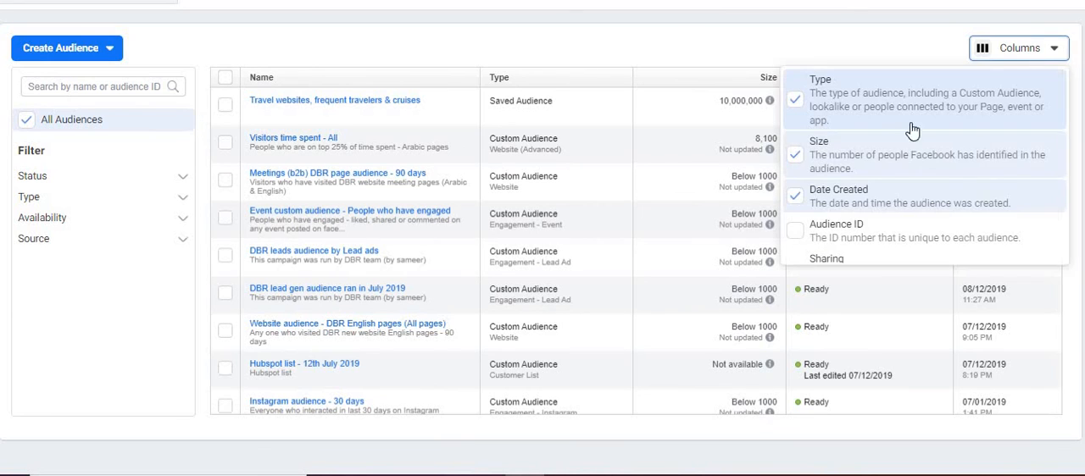
double_click(795, 267)
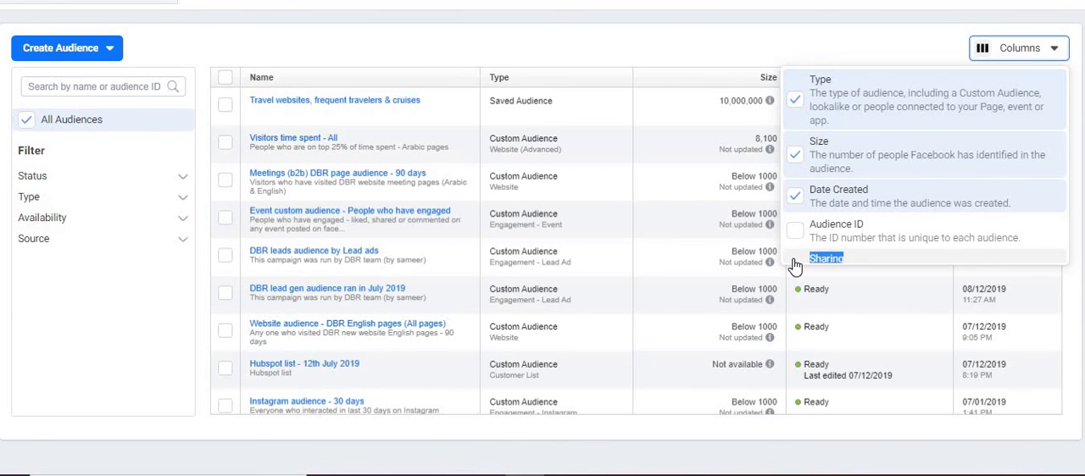
left_click(795, 262)
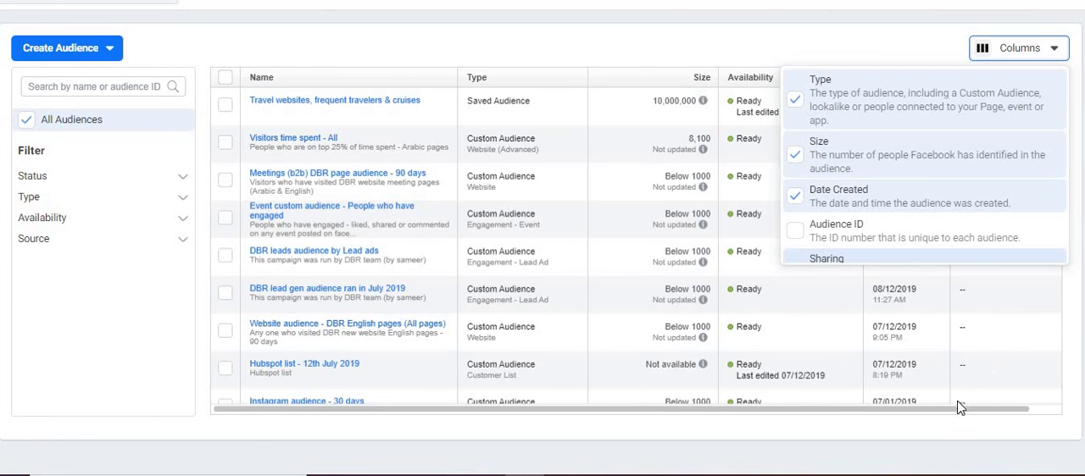
left_click_drag(961, 410, 997, 411)
left_click(1023, 55)
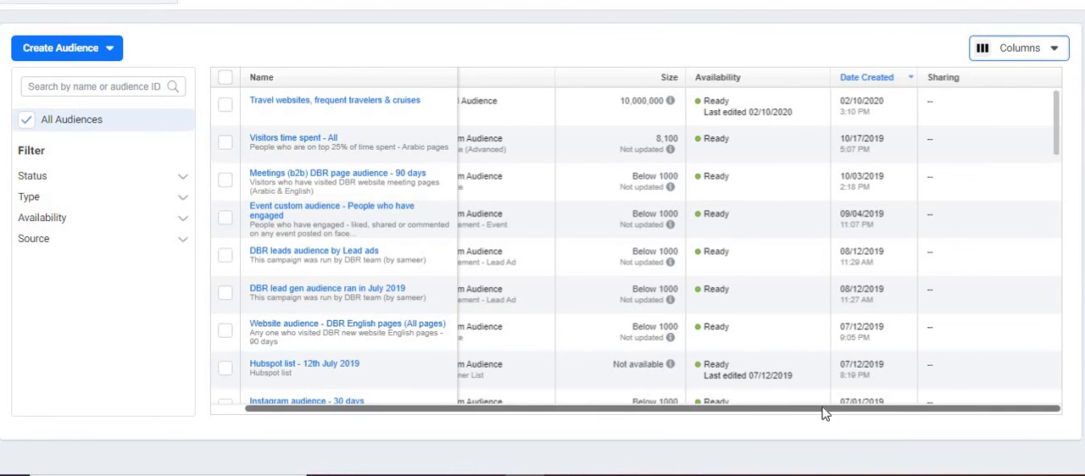
left_click_drag(821, 411, 755, 409)
- Show the Audience ID column briefly, and hide both the Audience ID and Sharing columns
left_click(1047, 47)
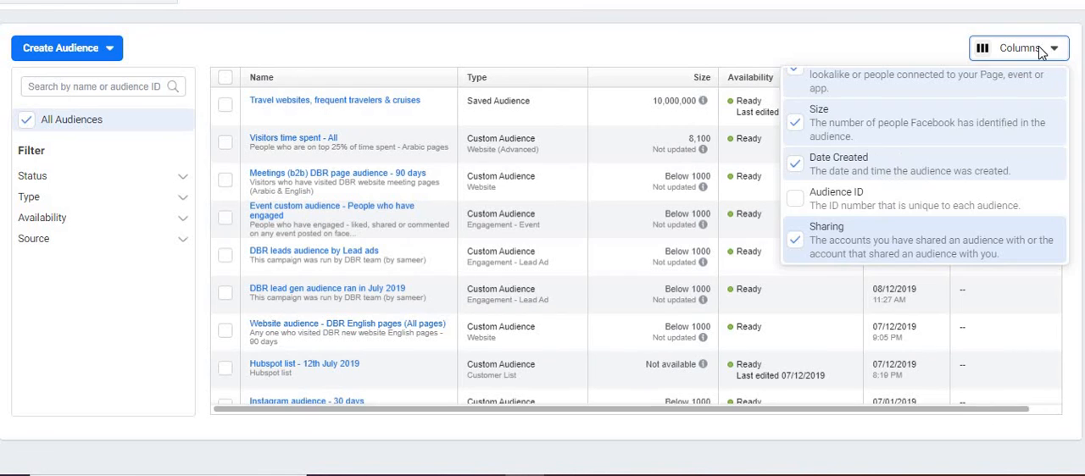
left_click(796, 201)
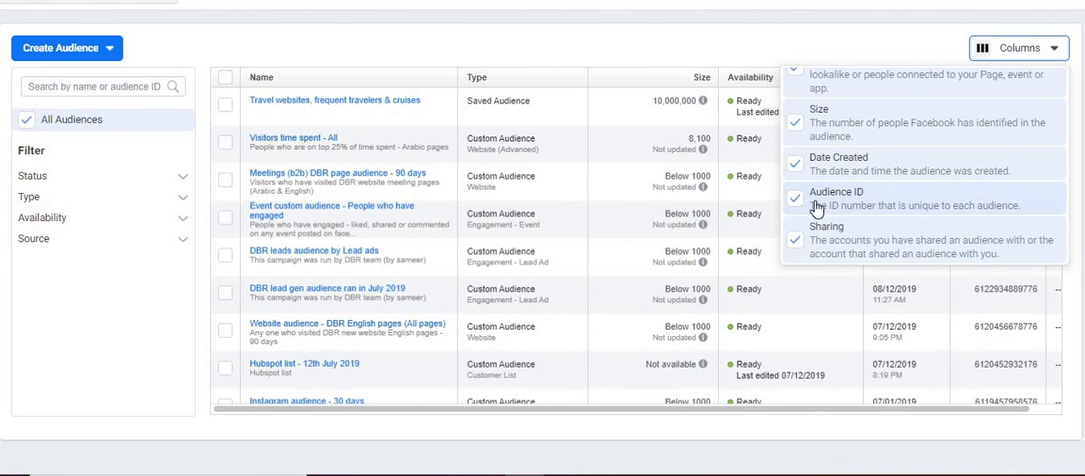
left_click(797, 201)
left_click(797, 242)
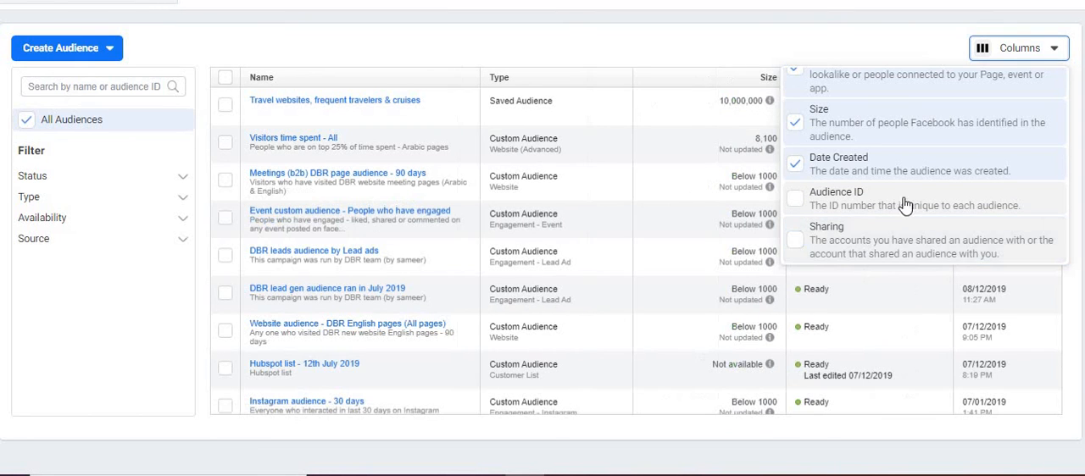
left_click(815, 51)
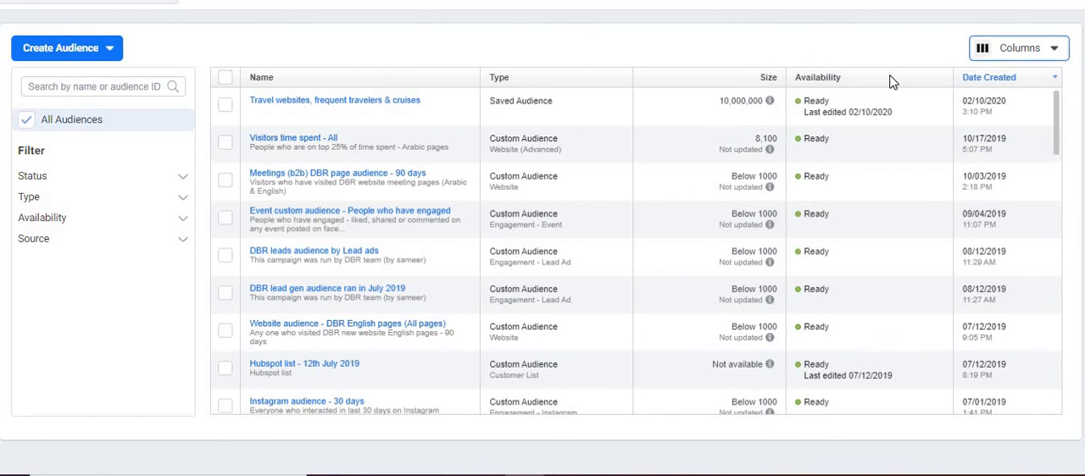
- Start creating a custom audience and compare the available sources with the audience notes in Word
left_click(83, 56)
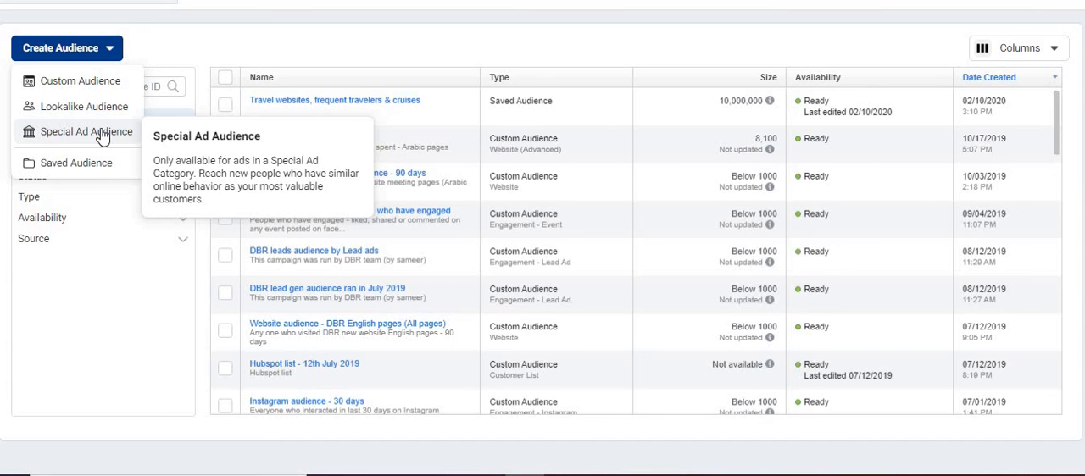
left_click(80, 85)
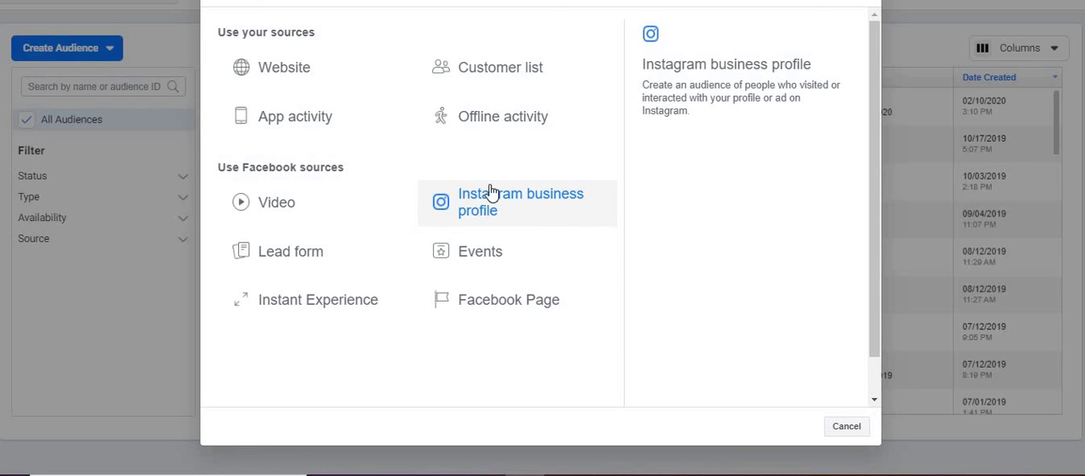
key("alt+Tab")
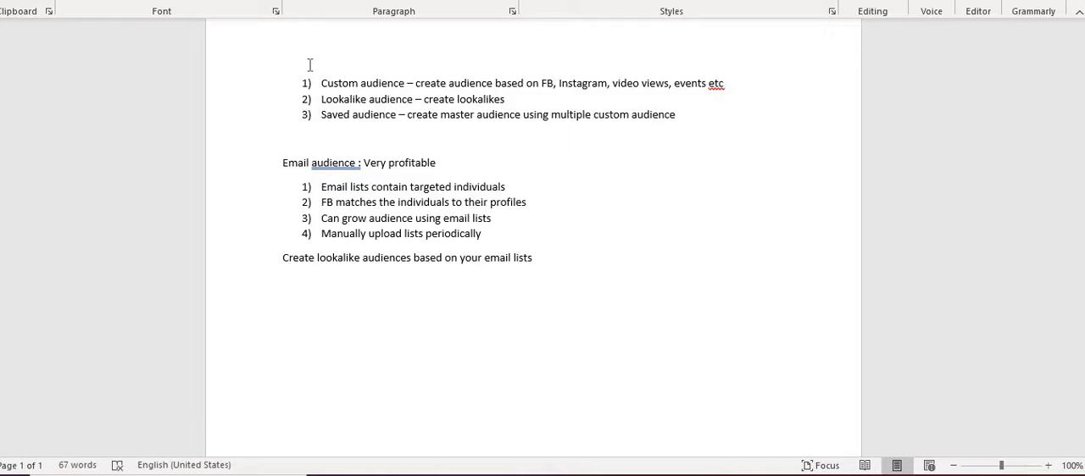
key("alt+Tab")
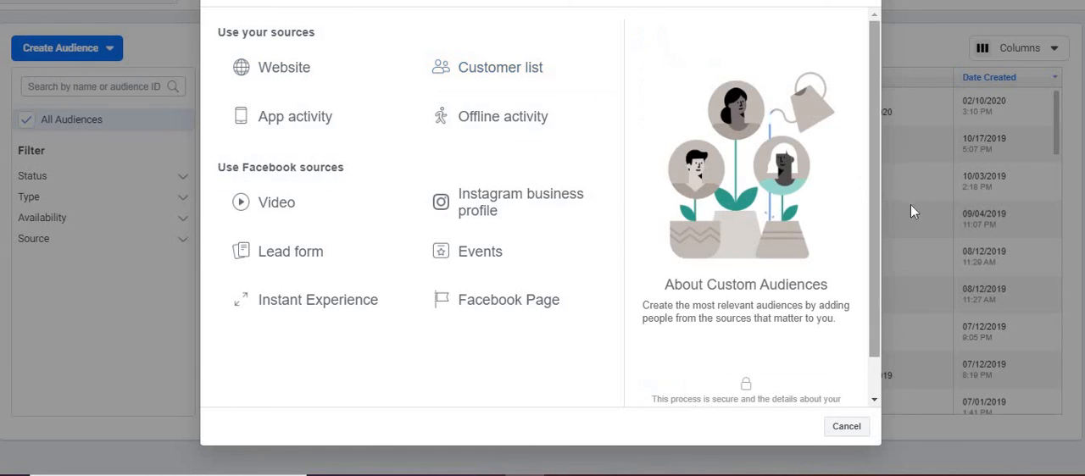
left_click_drag(878, 206, 855, 250)
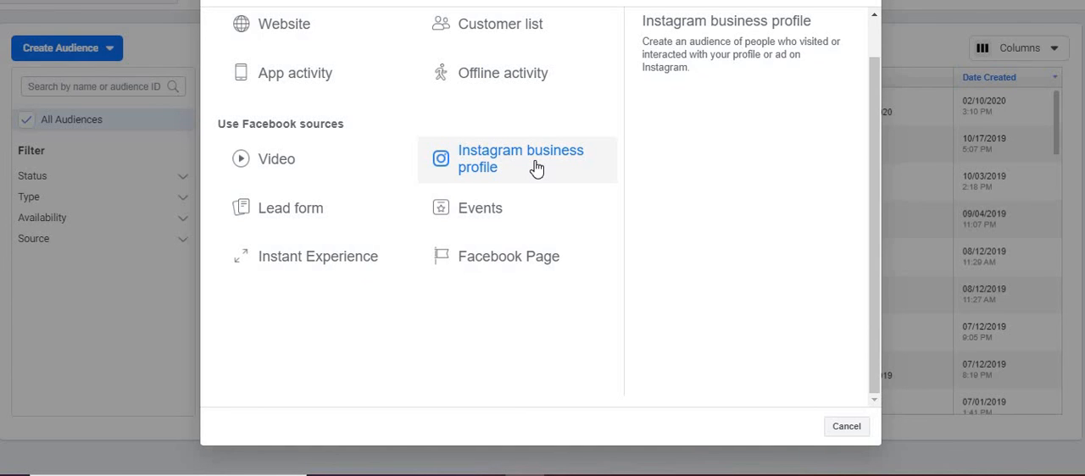
key("alt+Tab")
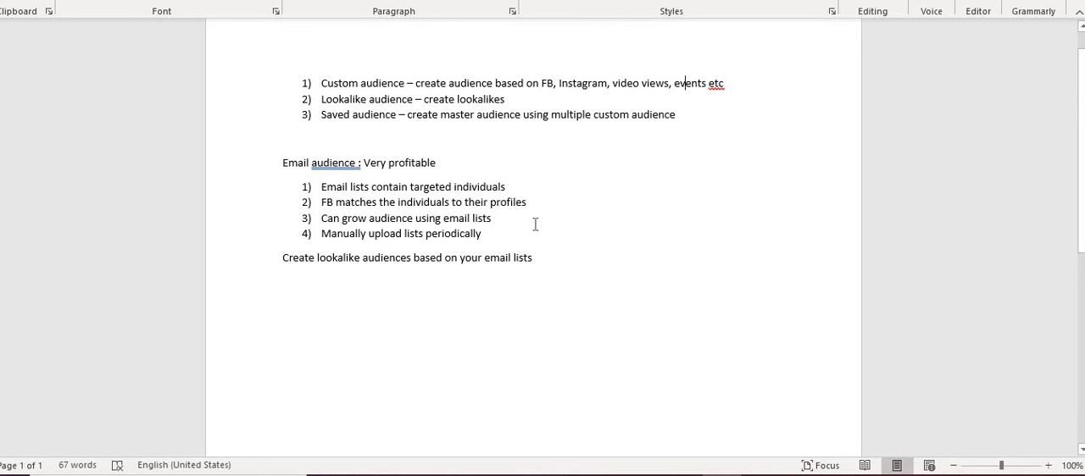
key("alt+Tab")
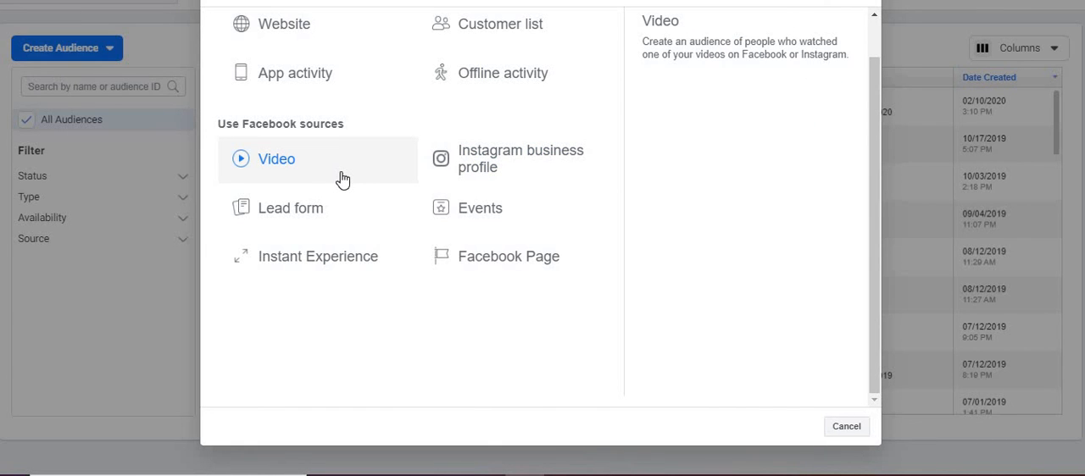
- Choose Website as the custom audience source and examine the retention period help and the available visitor criteria
left_click(293, 41)
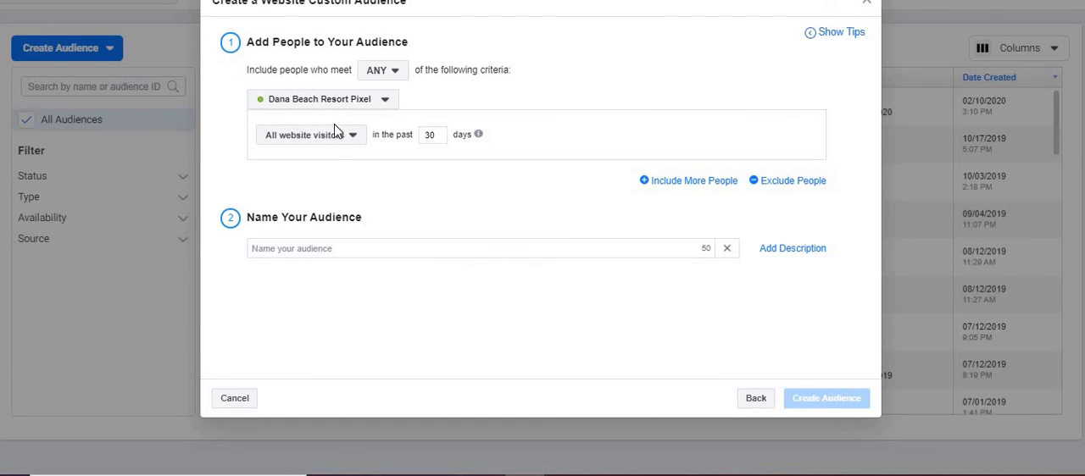
left_click(332, 138)
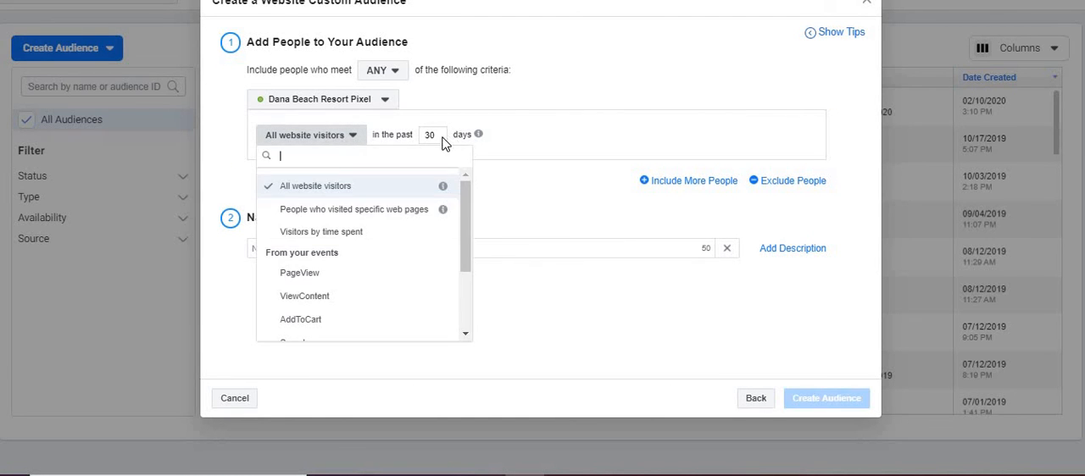
left_click(480, 138)
mouse_move(480, 138)
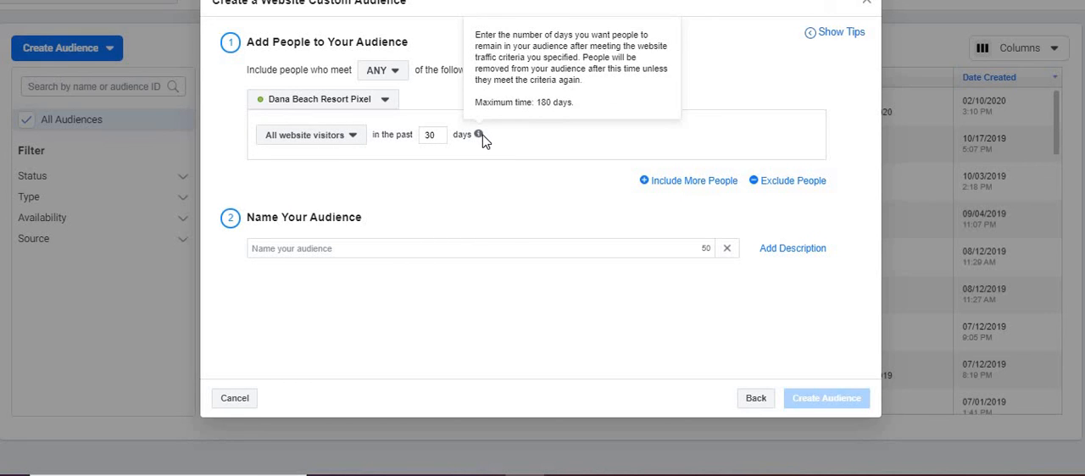
left_click(339, 146)
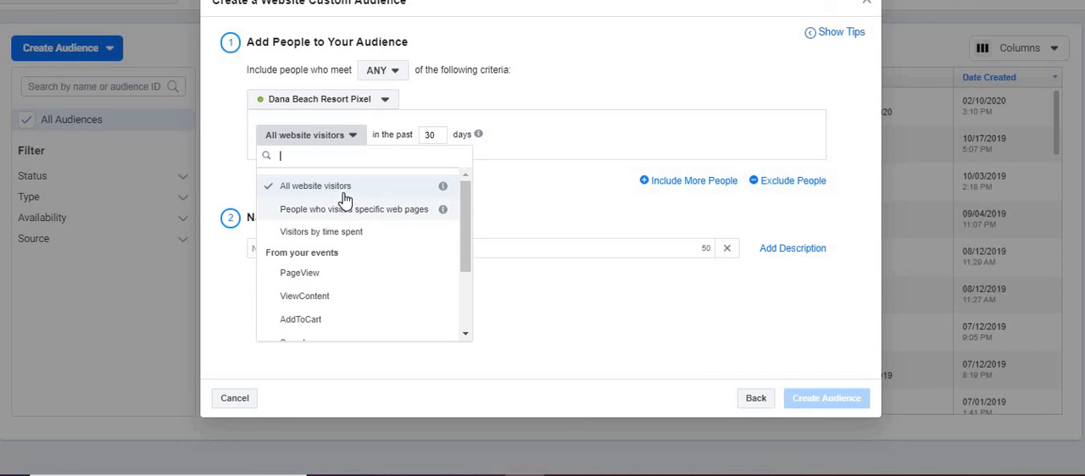
mouse_move(443, 188)
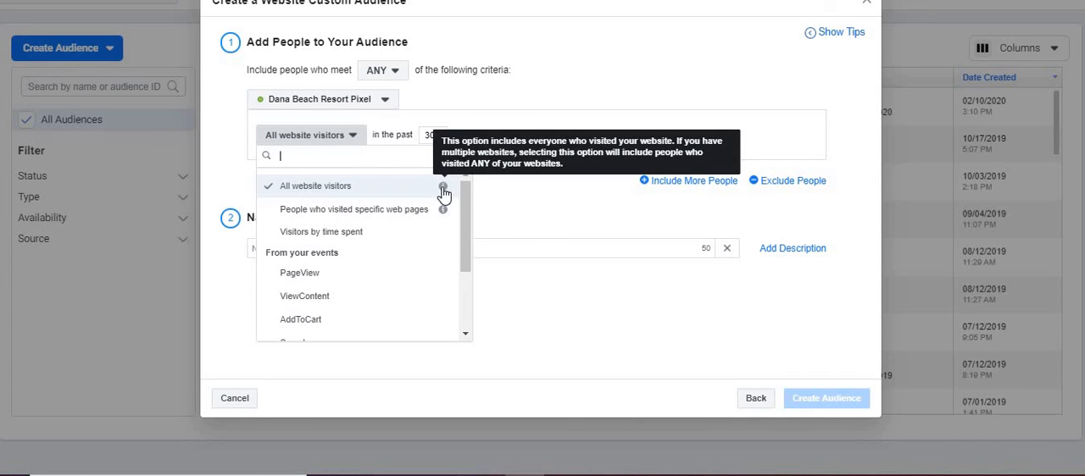
- Set the audience criterion to visitors by time spent and view the available percentile options
left_click(360, 234)
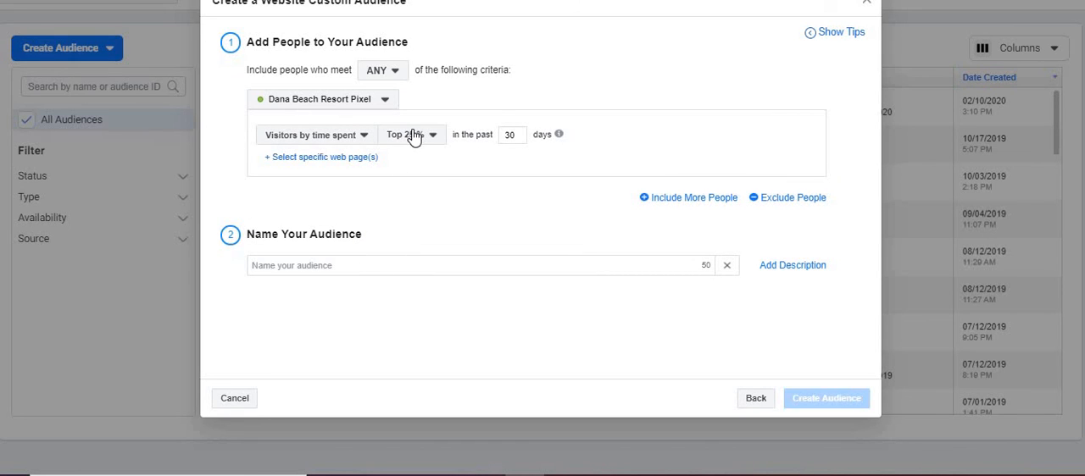
left_click(412, 137)
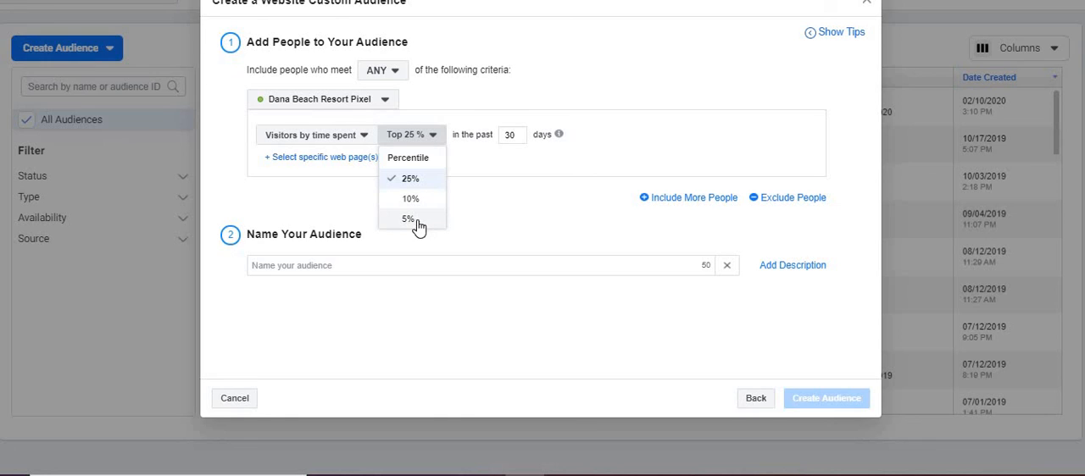
left_click(515, 136)
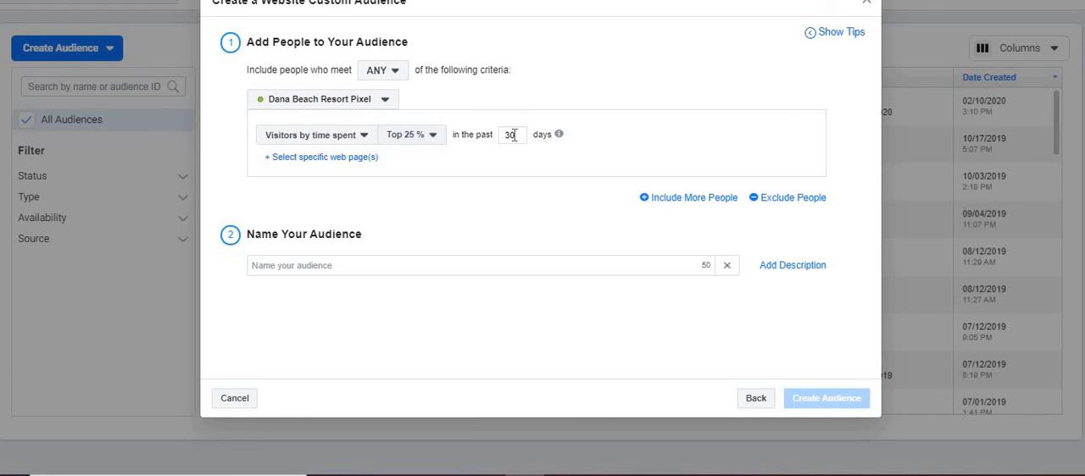
- Return the audience criterion to all website visitors
left_click(348, 138)
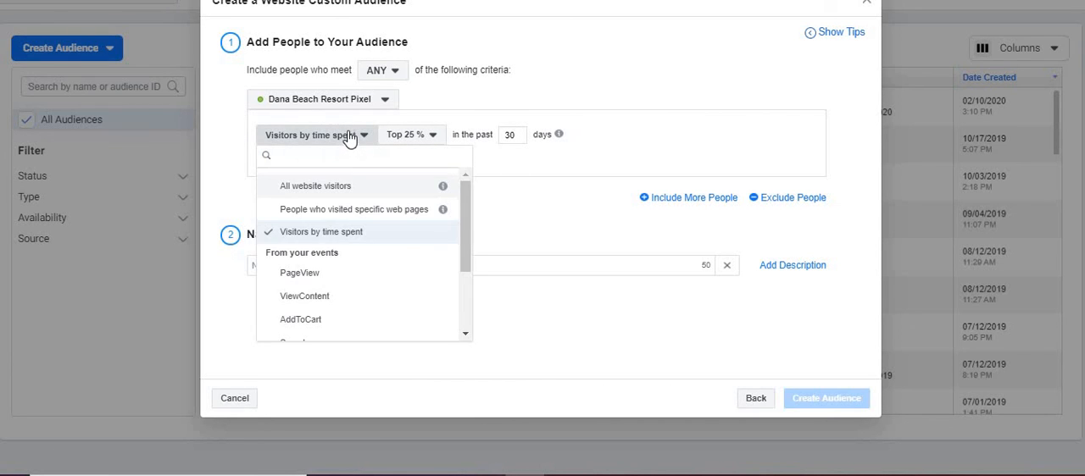
left_click(349, 138)
left_click(332, 137)
left_click(331, 188)
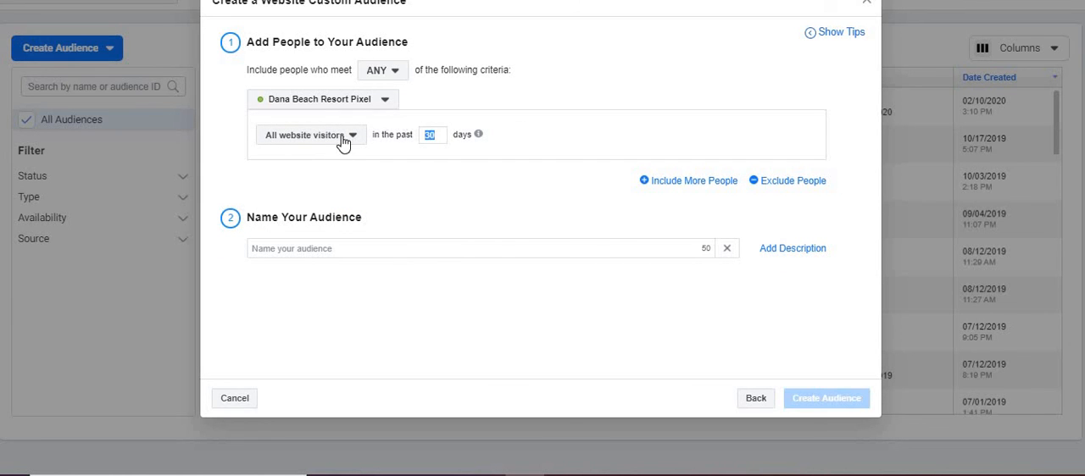
- Target people who visited specific web pages, keep the URL condition as contains, and activate its empty value field
left_click(336, 141)
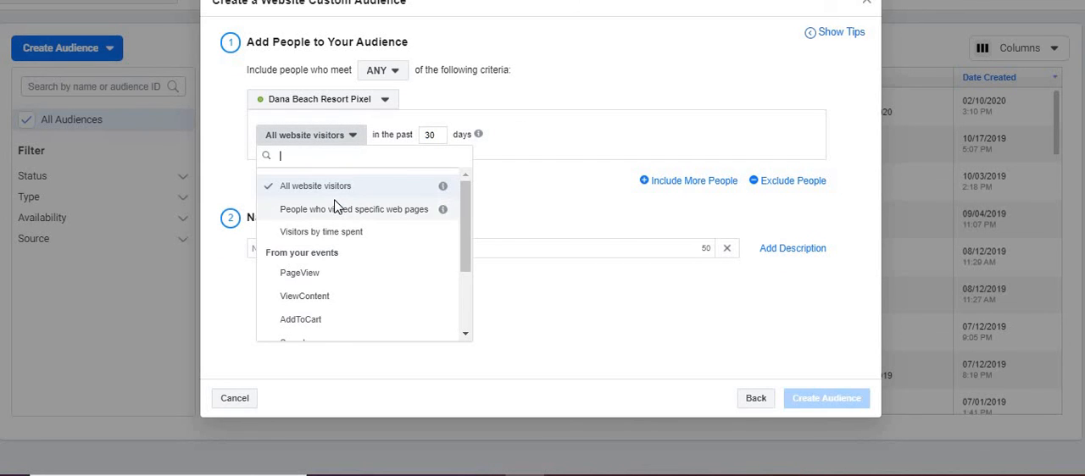
left_click(336, 209)
left_click(354, 167)
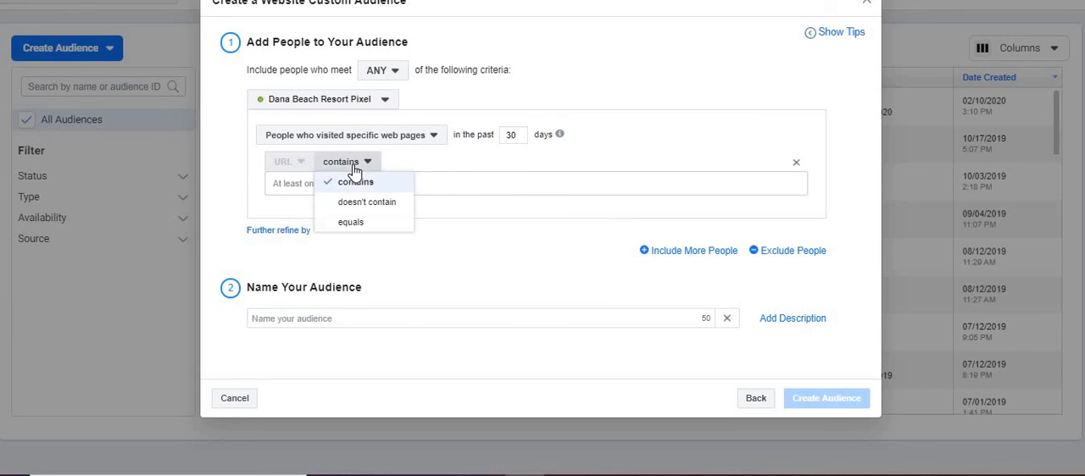
left_click(357, 185)
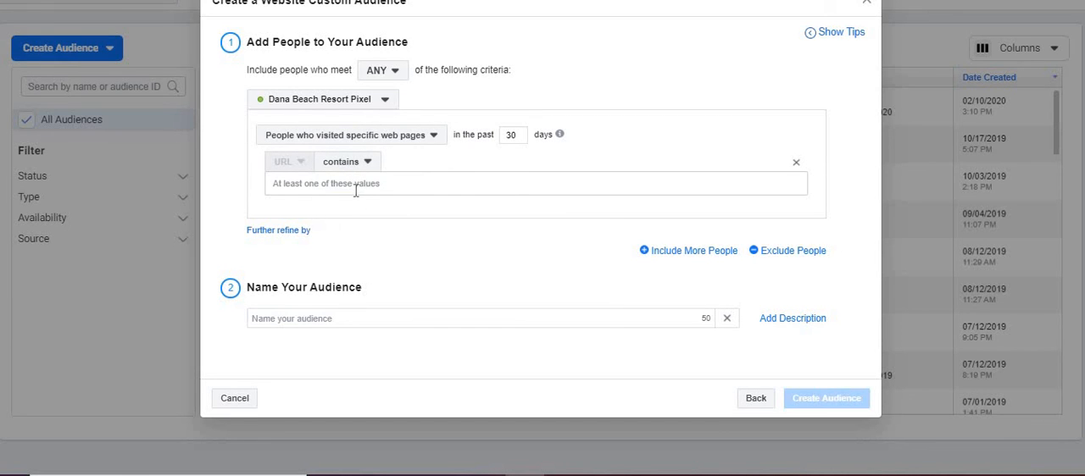
triple_click(357, 186)
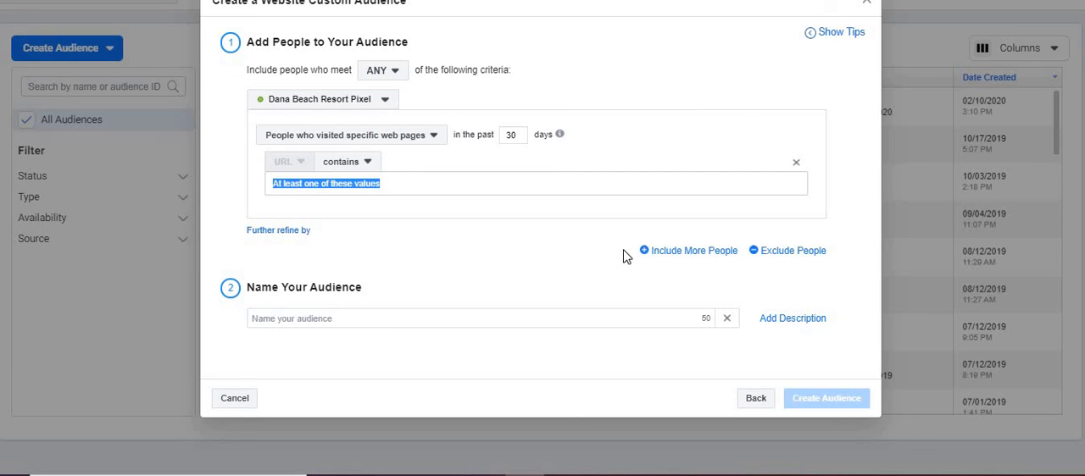
left_click(583, 193)
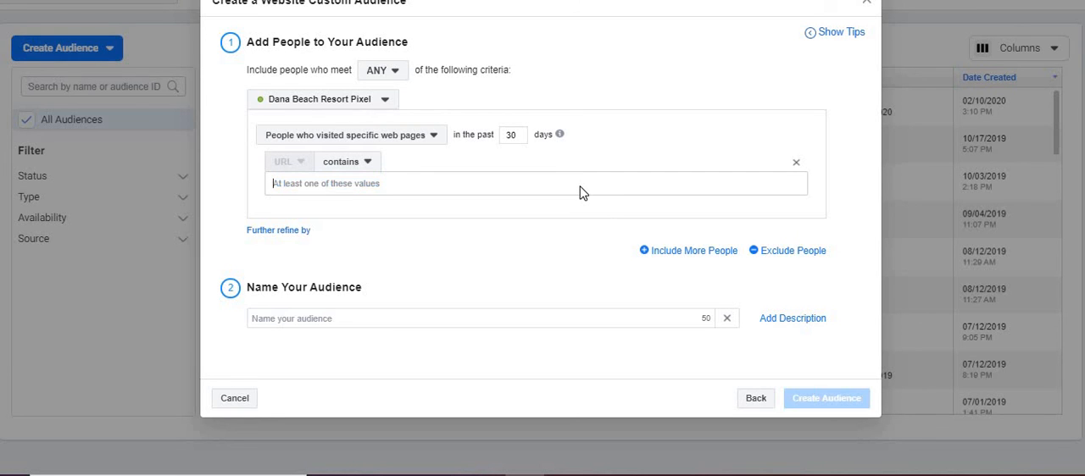
- Add a second inclusion group and an exclusion group for the Dana Beach Resort Pixel, keeping only the exclusion group
left_click(691, 251)
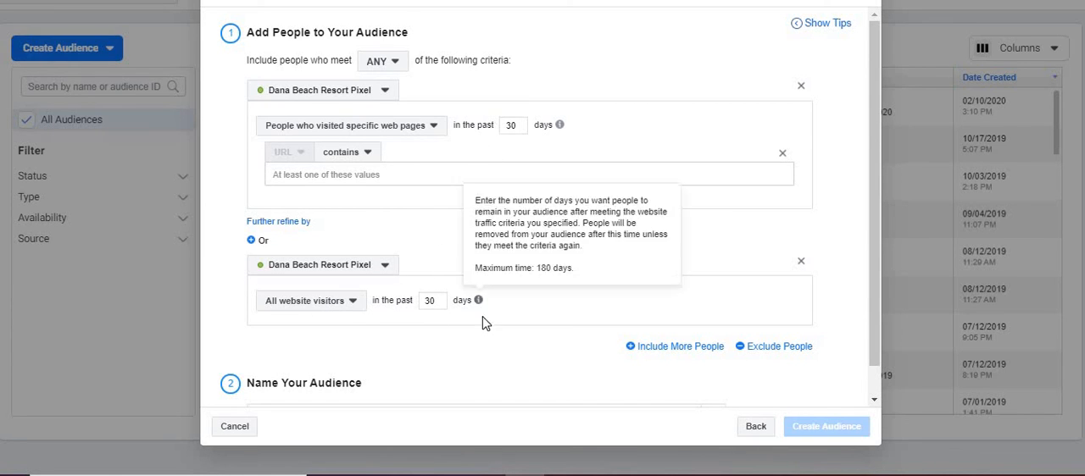
left_click(790, 349)
left_click_drag(874, 279, 878, 333)
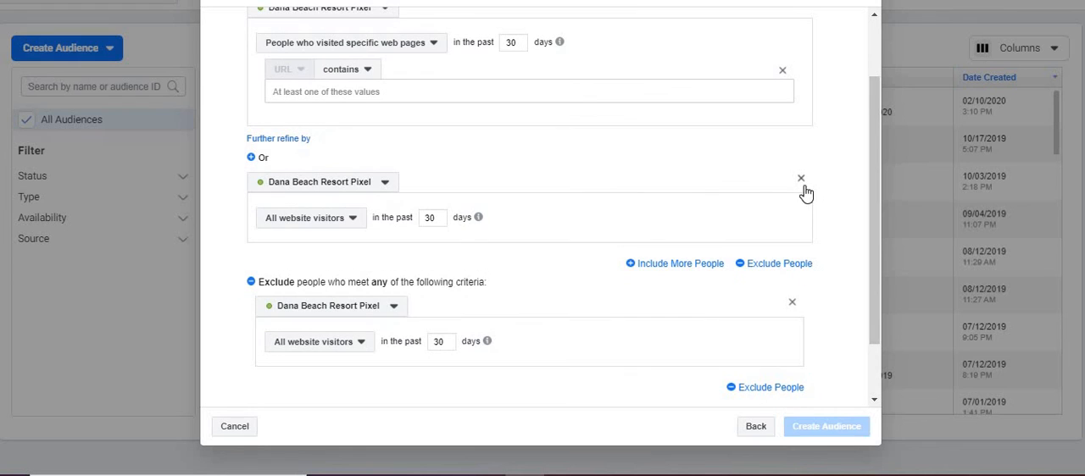
left_click(801, 179)
left_click_drag(874, 139, 874, 93)
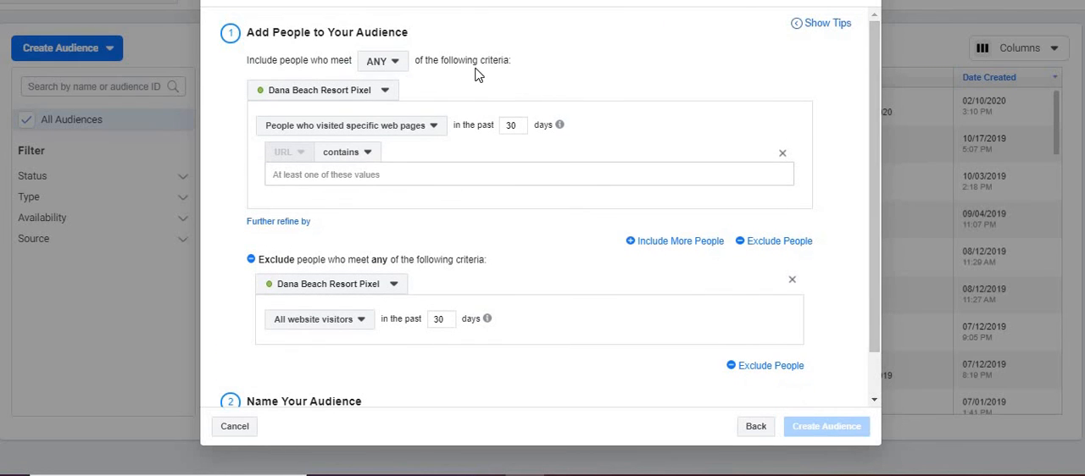
- Set the inclusion criterion to all website visitors and leave the website audience form without creating the audience
left_click(366, 128)
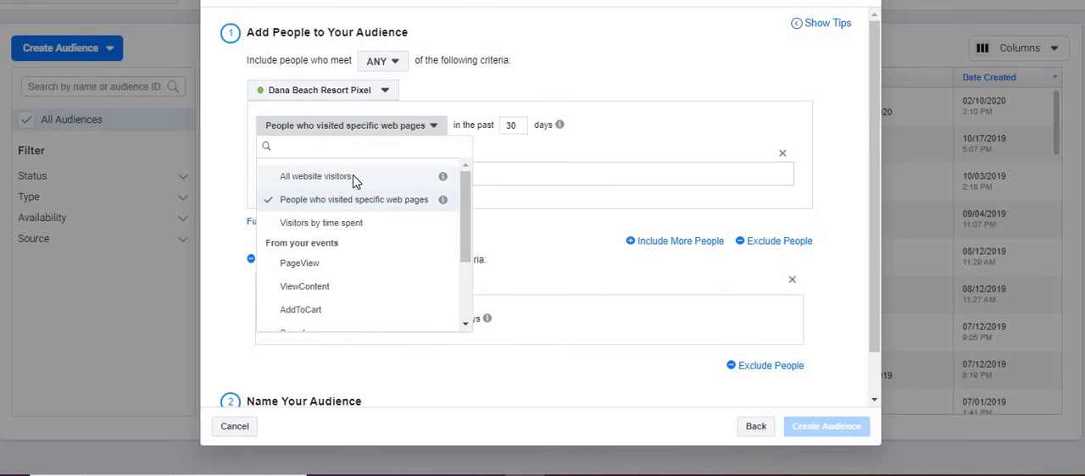
left_click(359, 175)
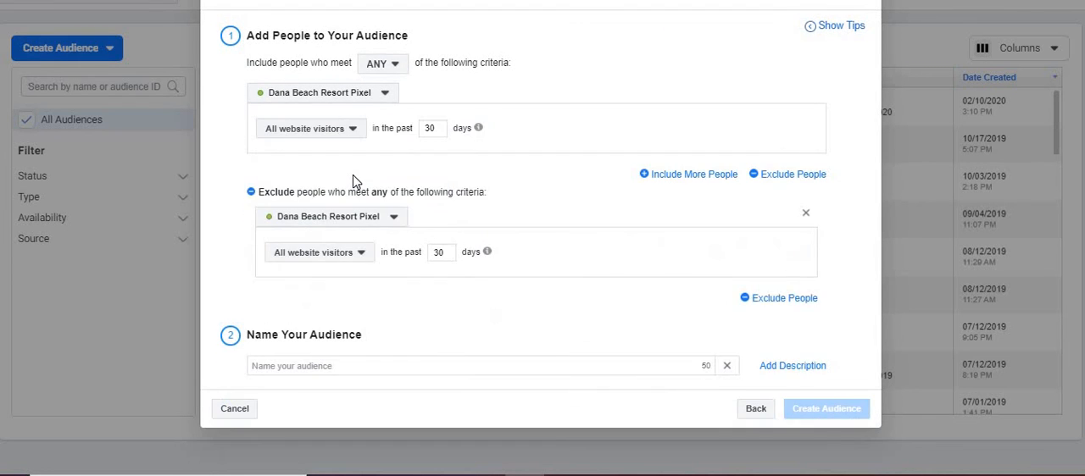
left_click(371, 271)
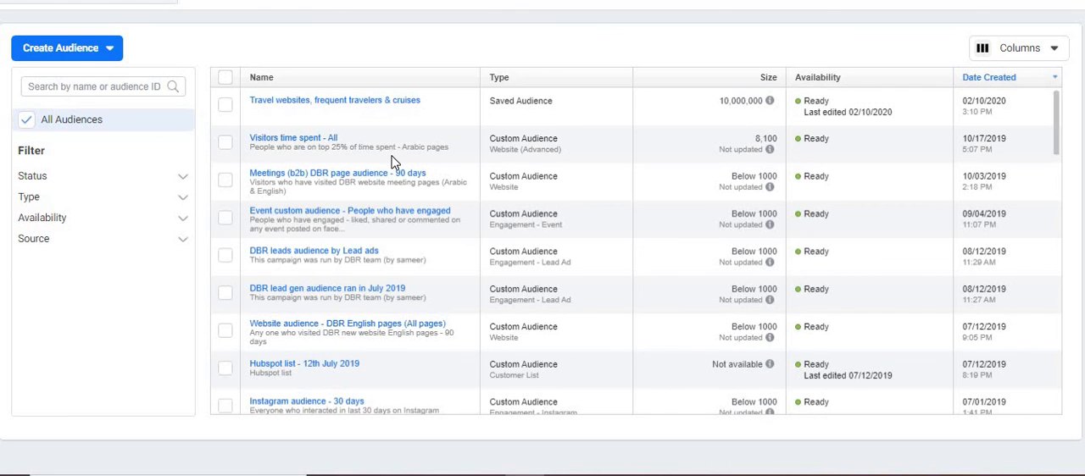
- Examine the description and size of the Meetings (b2b) DBR page audience and neighbouring entries in the audience list
mouse_move(365, 179)
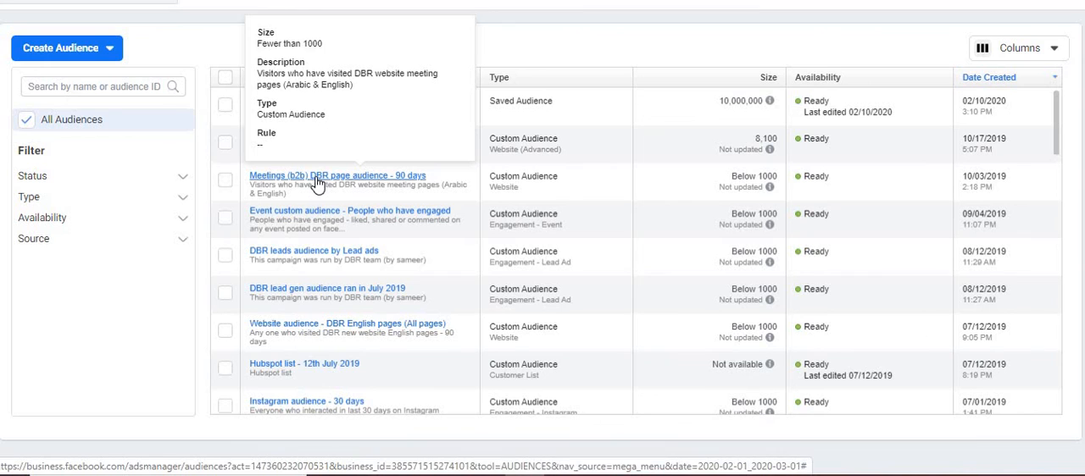
mouse_move(776, 194)
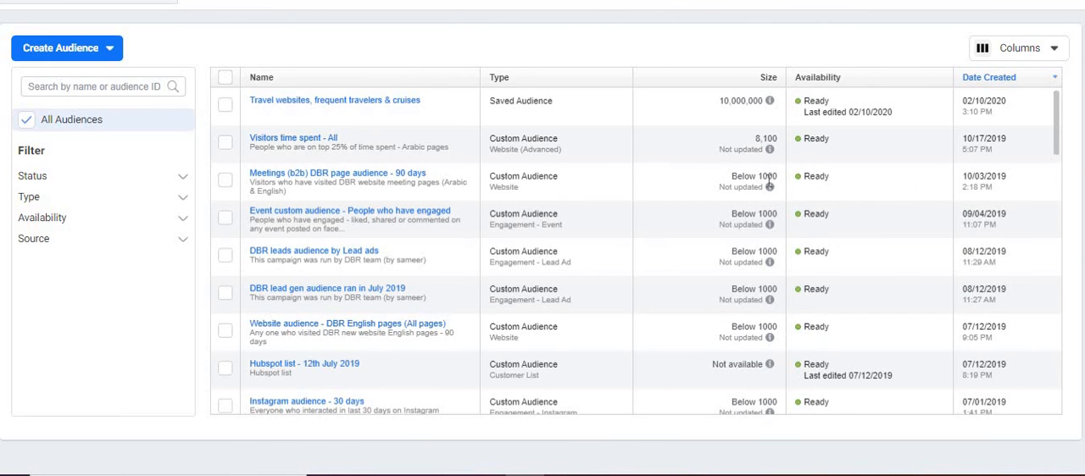
mouse_move(406, 222)
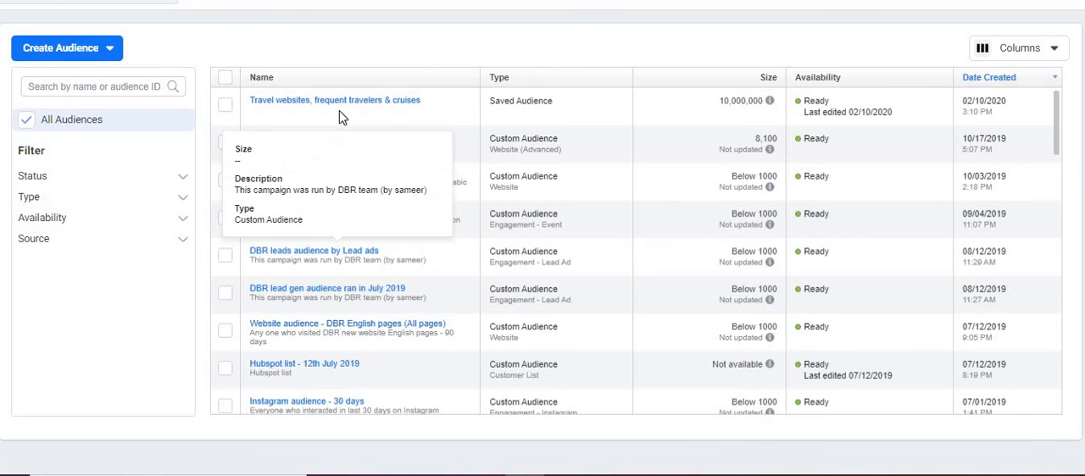
- Start an Instagram business profile custom audience, examine its engagement criteria, and close the form without creating it
left_click(87, 50)
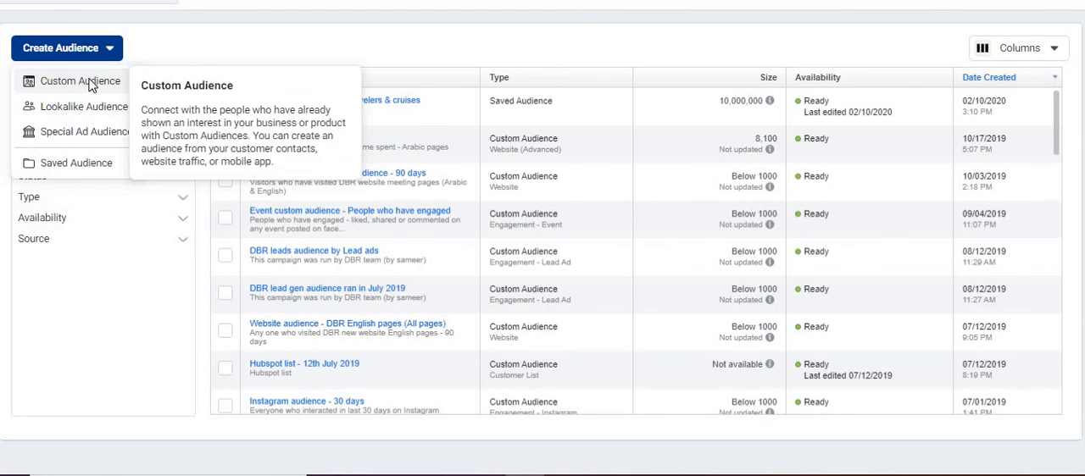
left_click(88, 81)
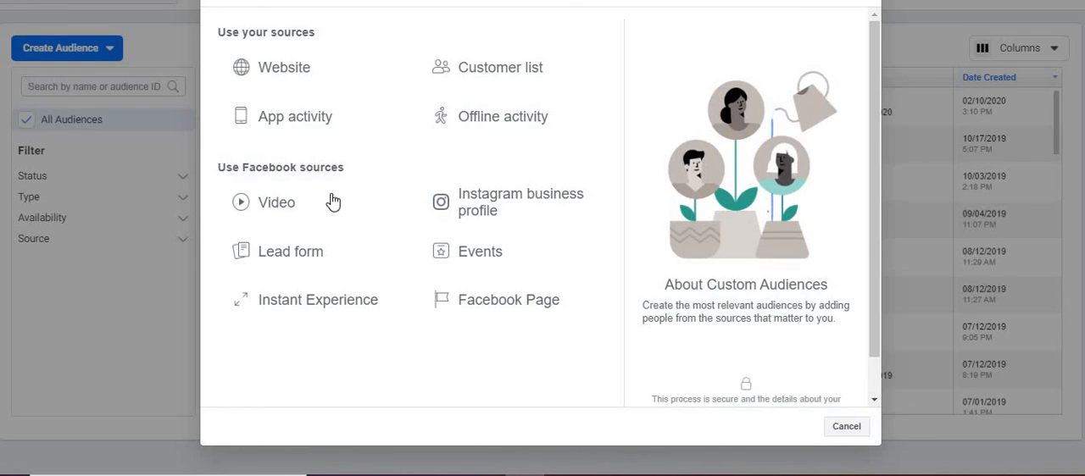
left_click(482, 201)
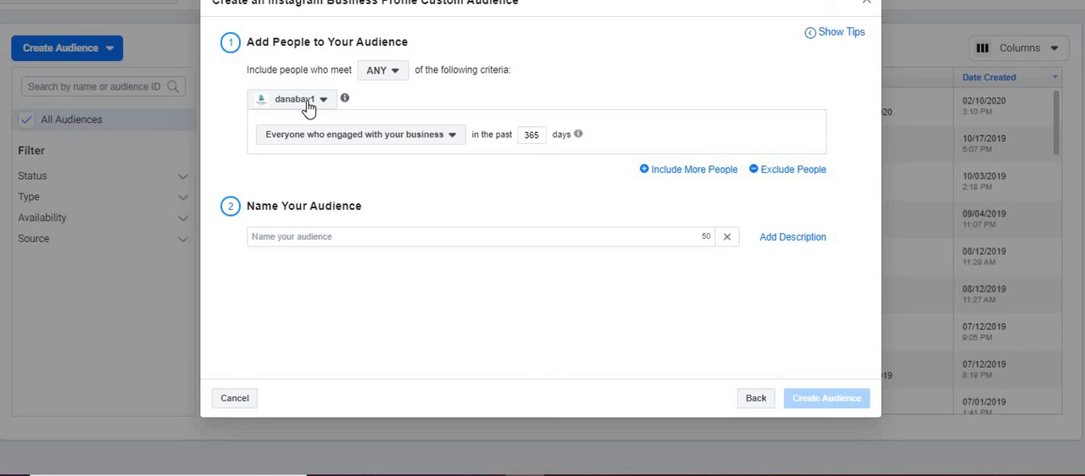
left_click(404, 140)
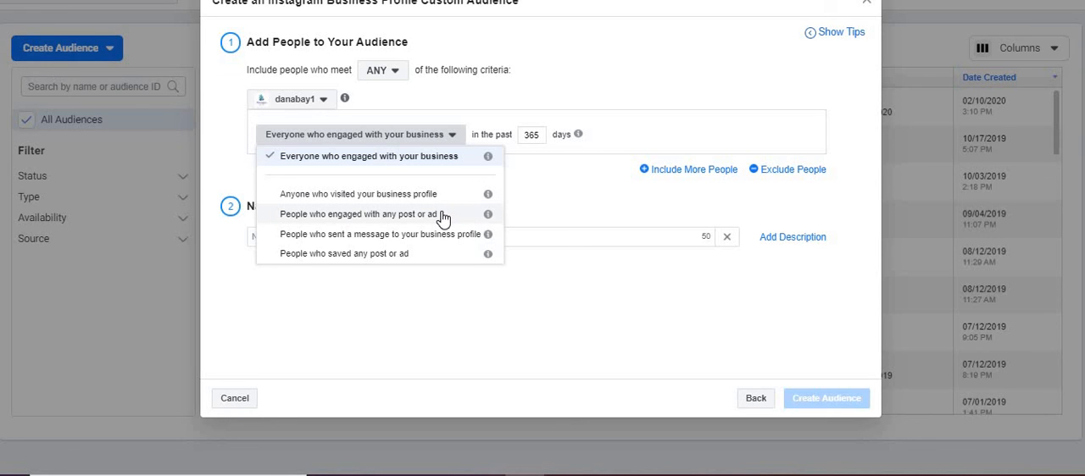
mouse_move(490, 240)
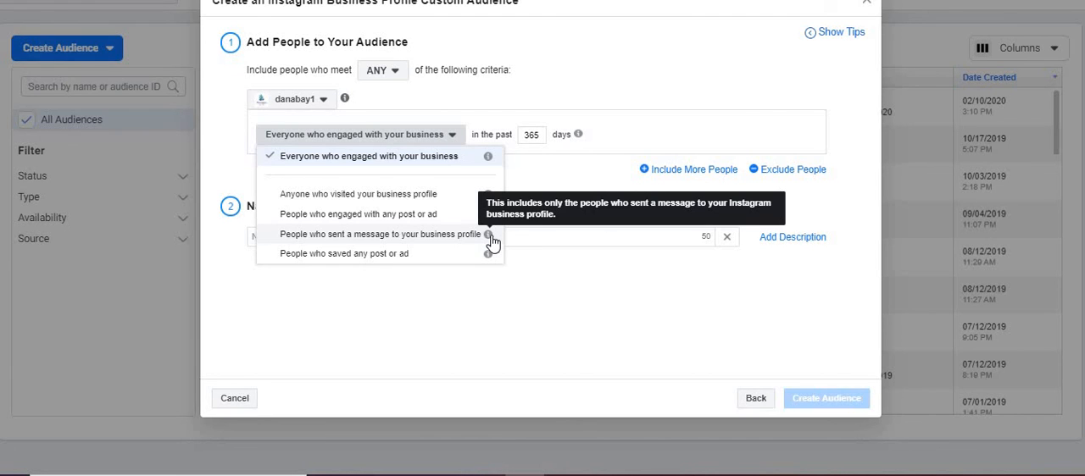
left_click(659, 284)
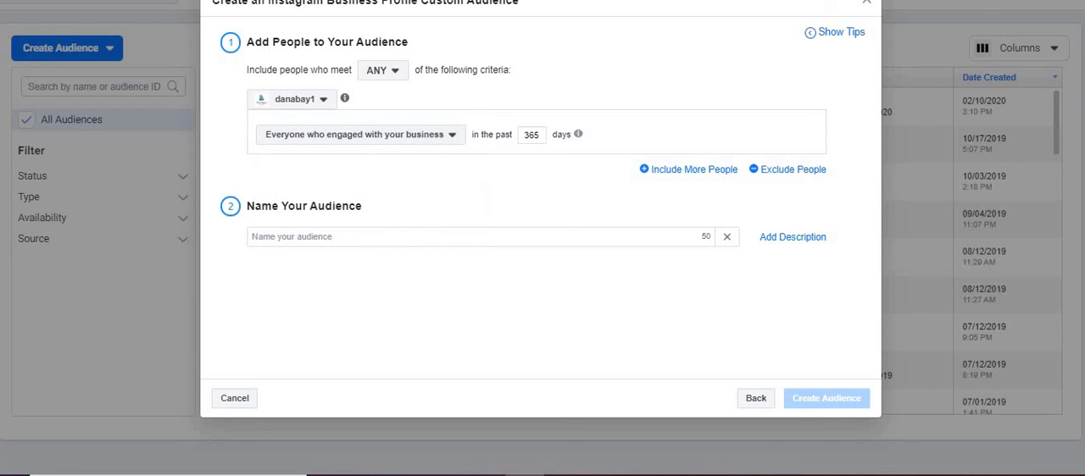
left_click(866, 3)
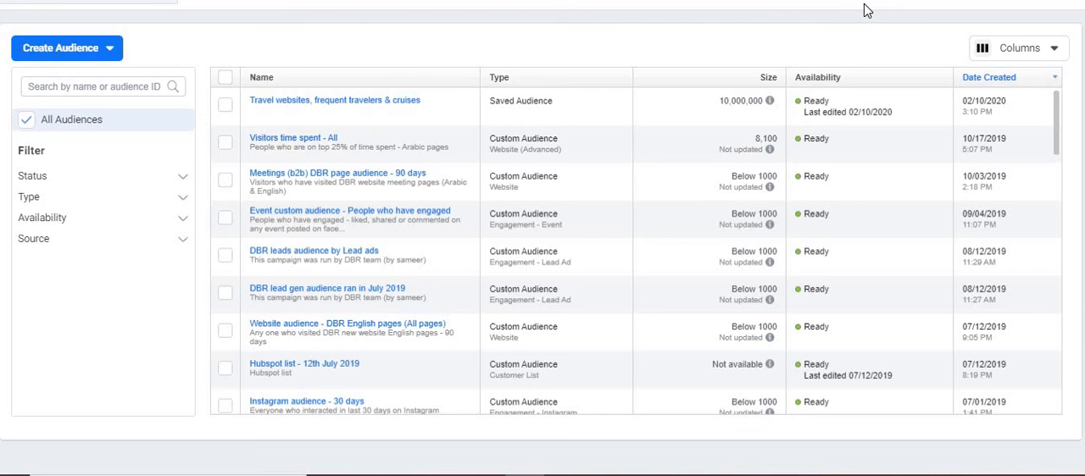
- Start a custom audience from a customer list and review the file preparation requirements and supported identifiers
left_click(79, 51)
left_click(83, 81)
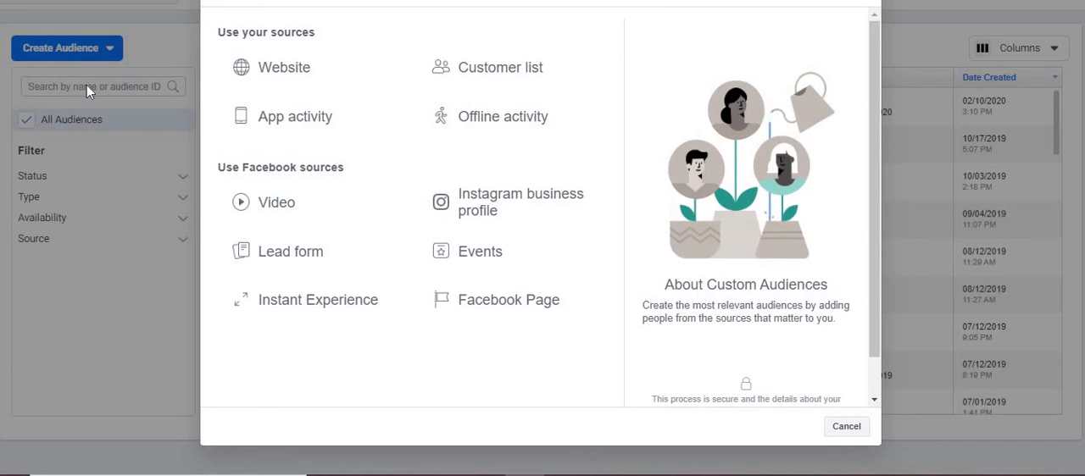
left_click(504, 71)
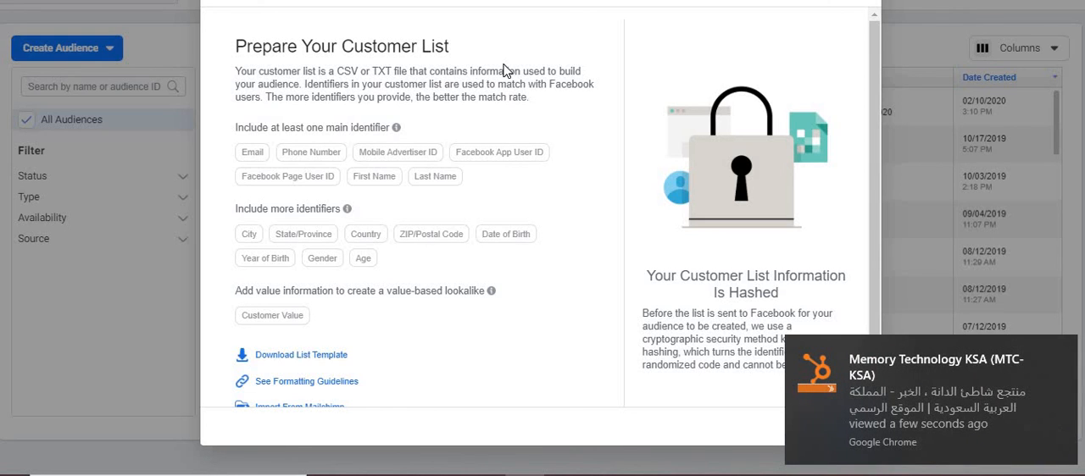
left_click(1064, 353)
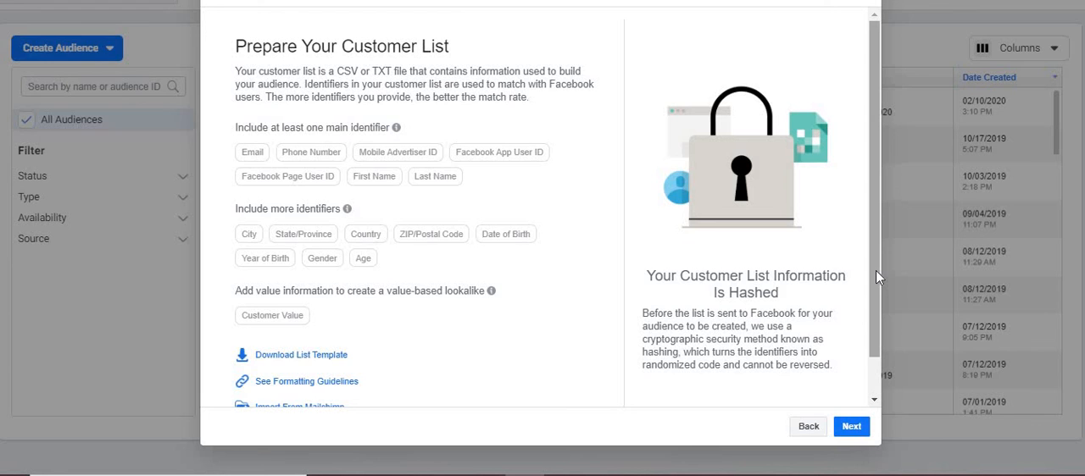
left_click_drag(876, 271, 874, 227)
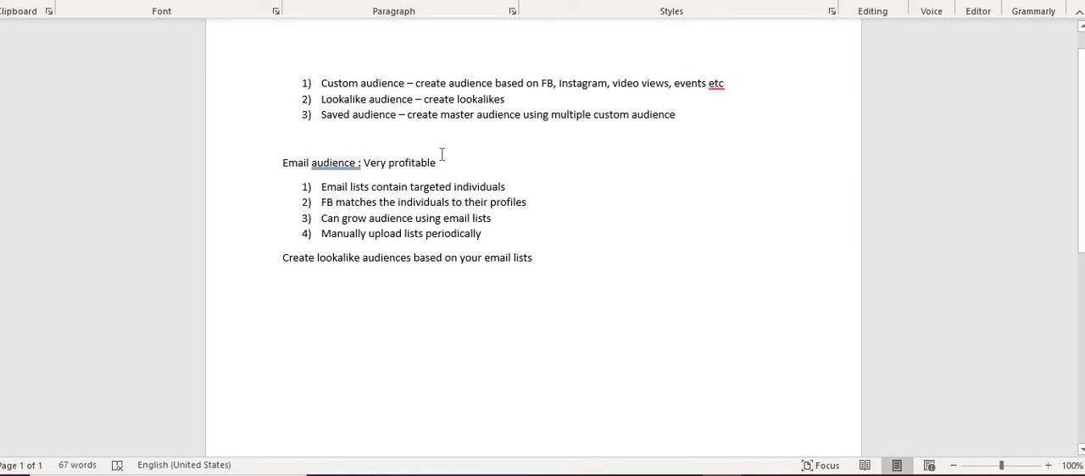
- Switch to the Word notes and review the email audience heading and its four points about email lists
left_click_drag(287, 163, 439, 163)
left_click(368, 187)
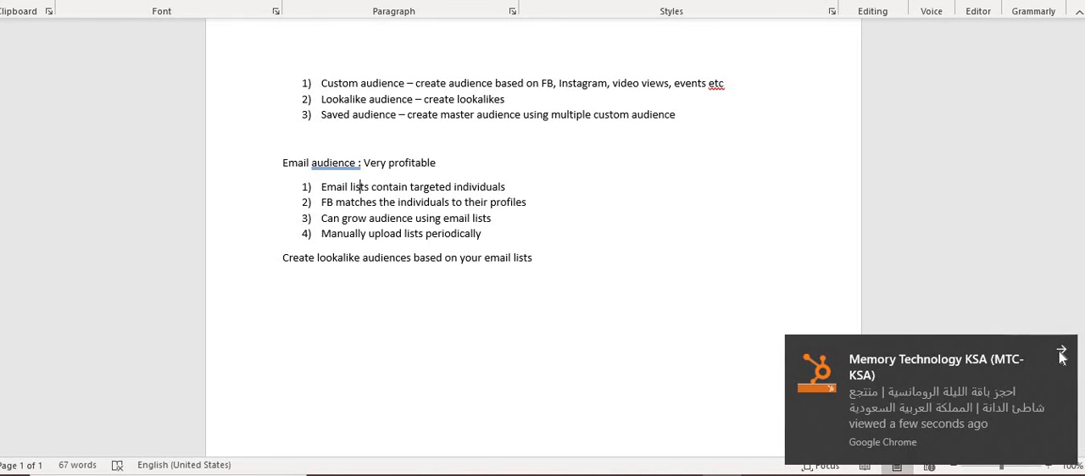
left_click(1067, 354)
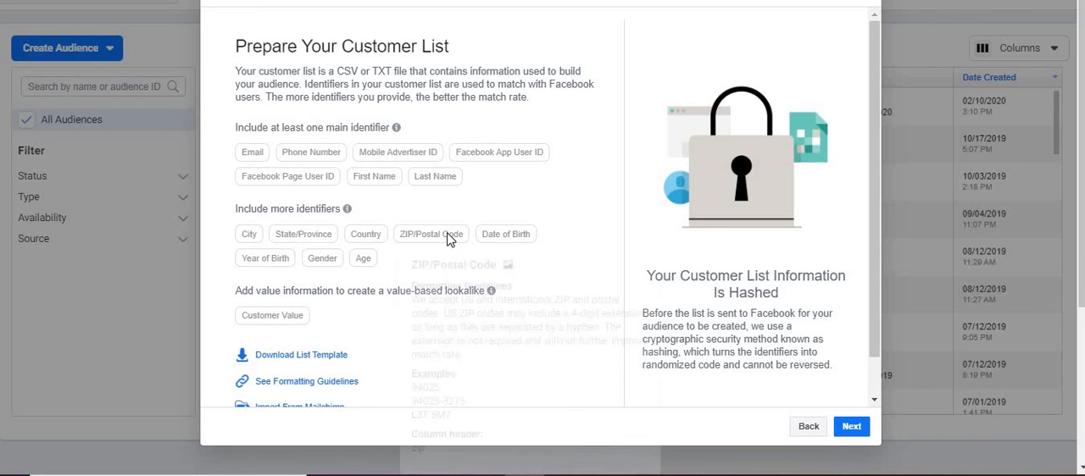
mouse_move(448, 239)
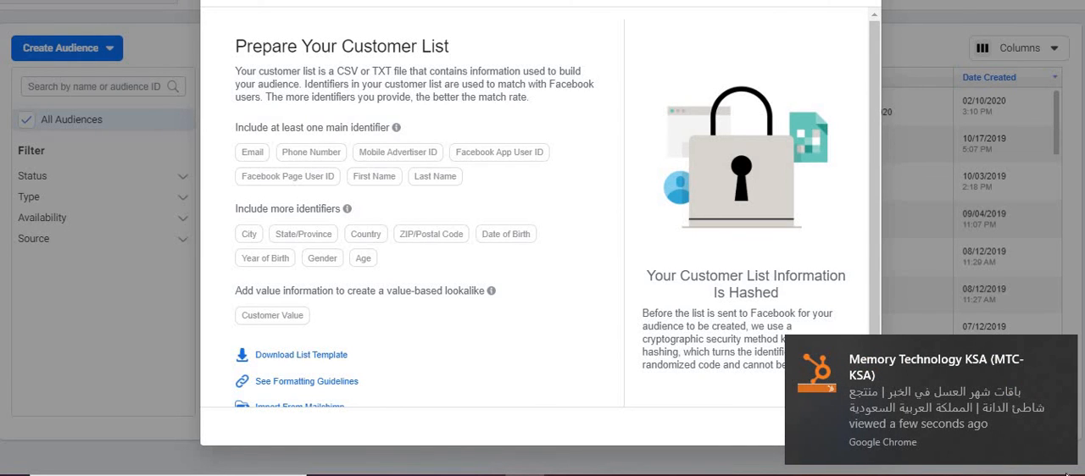
- Back in Ads Manager, view the Mailchimp import option for the customer list and return to the preparation page
left_click(1062, 348)
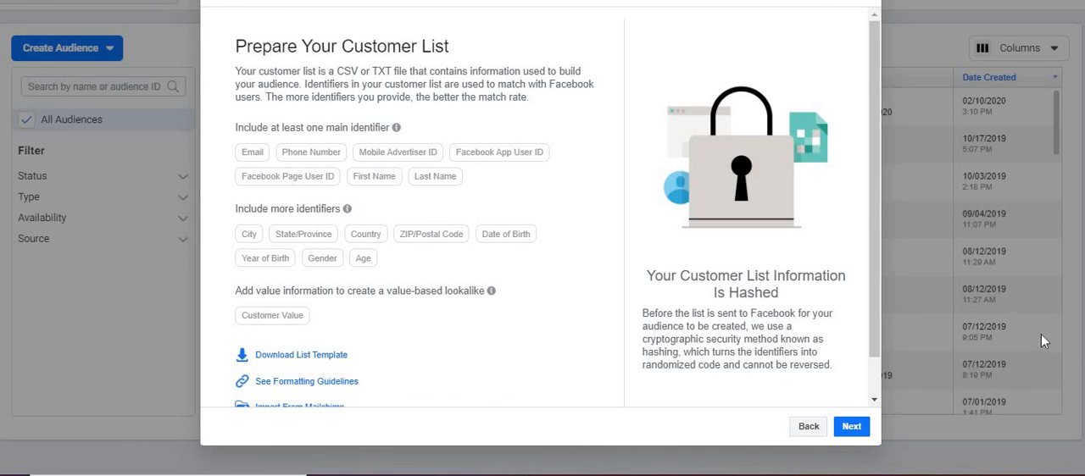
scroll(878, 322, "down", 2)
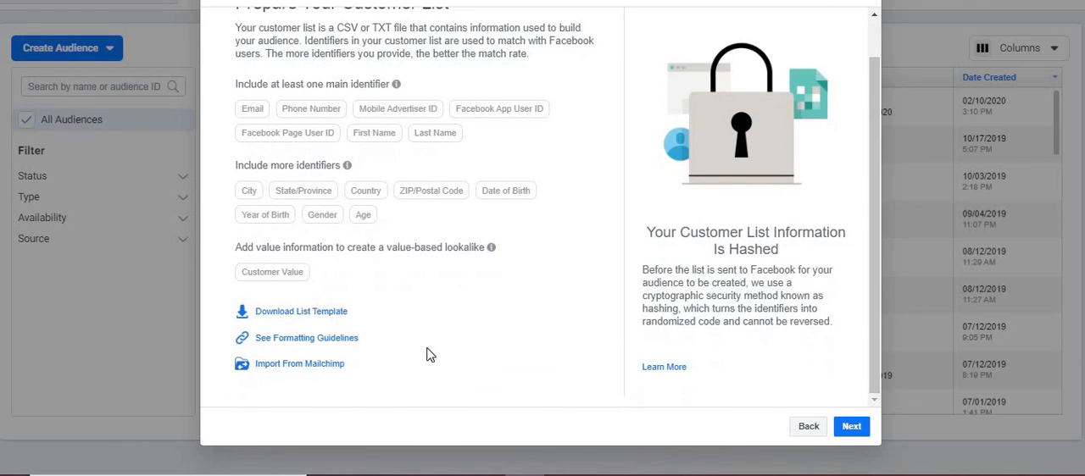
left_click(311, 366)
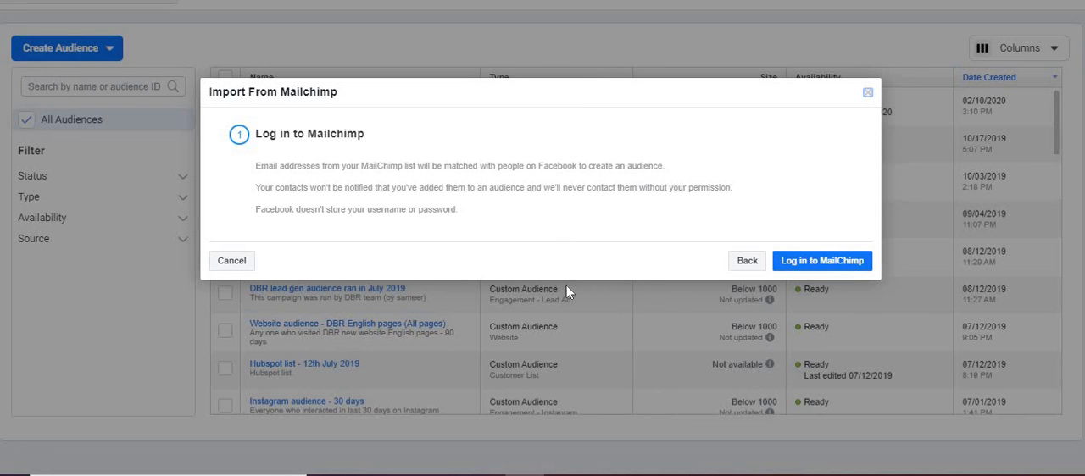
left_click(749, 266)
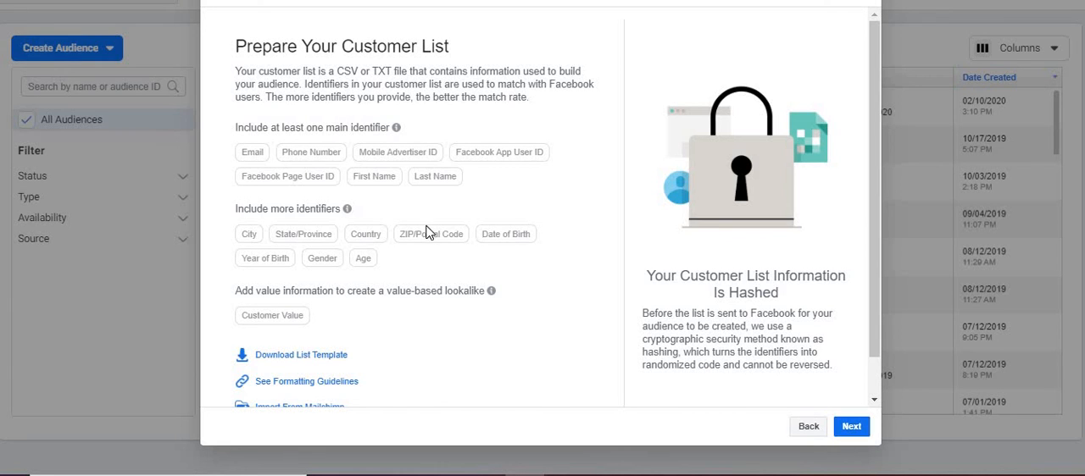
- Review the accepted file formats and the First Name and City formatting guidelines, and continue to the customer value question
left_click_drag(269, 72, 352, 73)
left_click(392, 74)
mouse_move(348, 127)
mouse_move(376, 185)
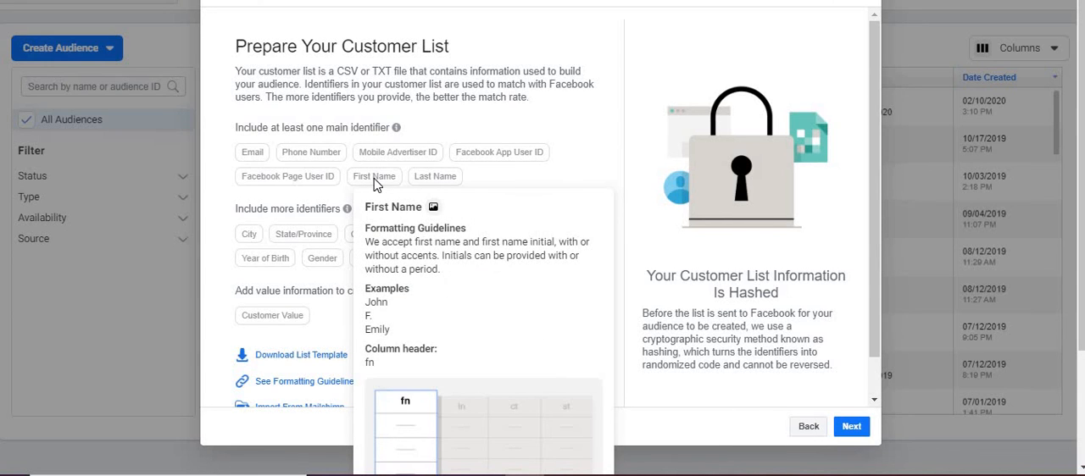
mouse_move(259, 241)
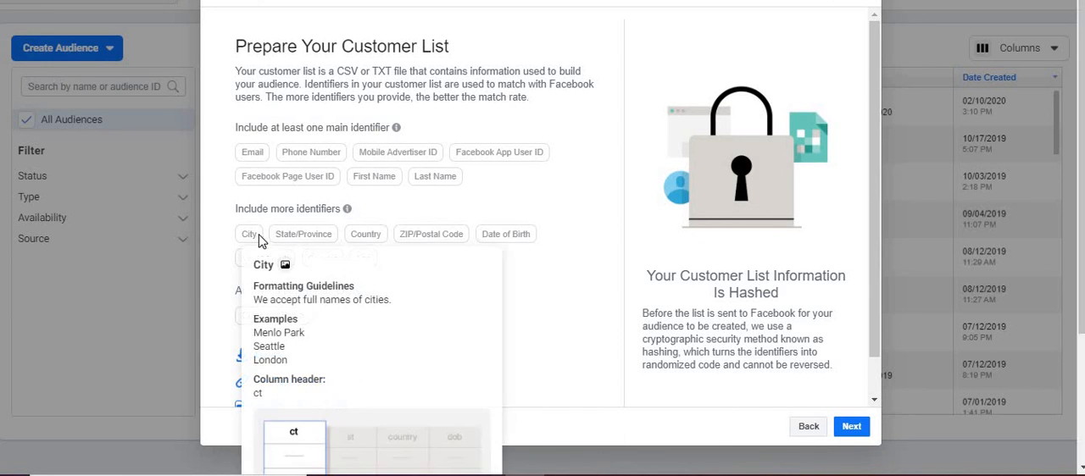
left_click(852, 427)
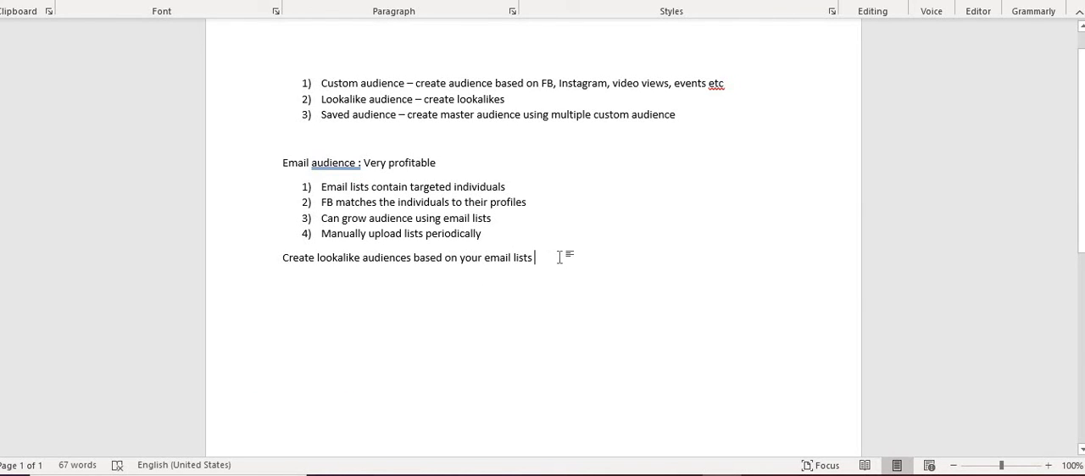
- Add the line "Lifetime value" below the lookalike sentence in the Word notes
key("Return")
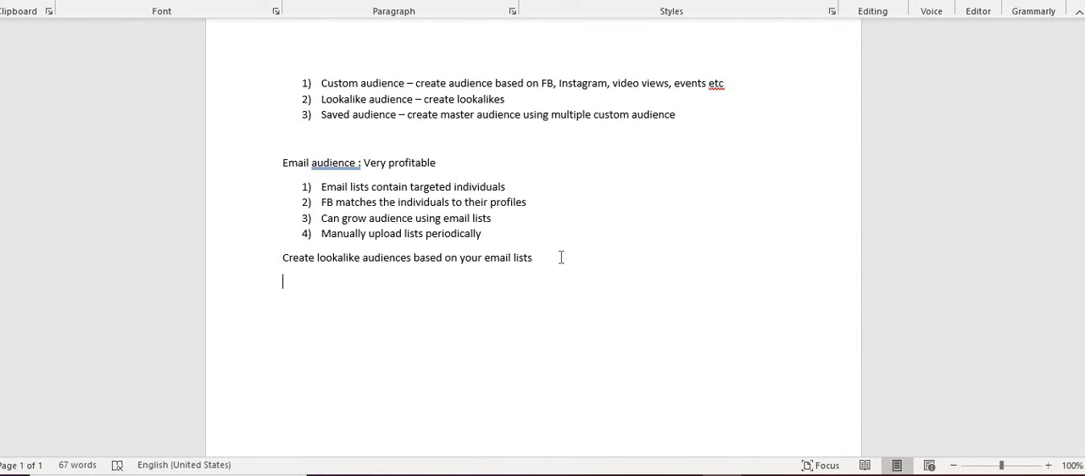
type("Lifetime value")
key("Return")
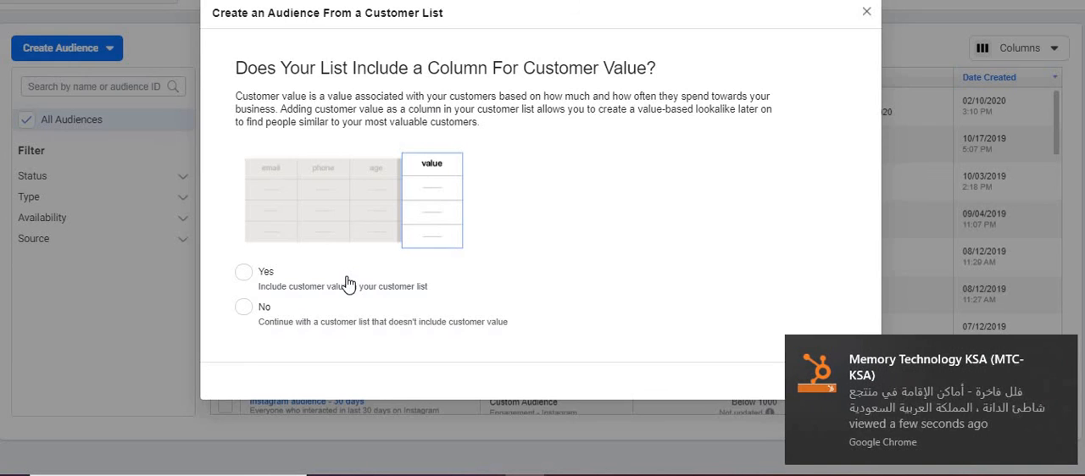
- In Ads Manager, mark the customer list as having no customer value and upload Test.csv as the list file
left_click(245, 308)
left_click(1062, 349)
left_click(854, 383)
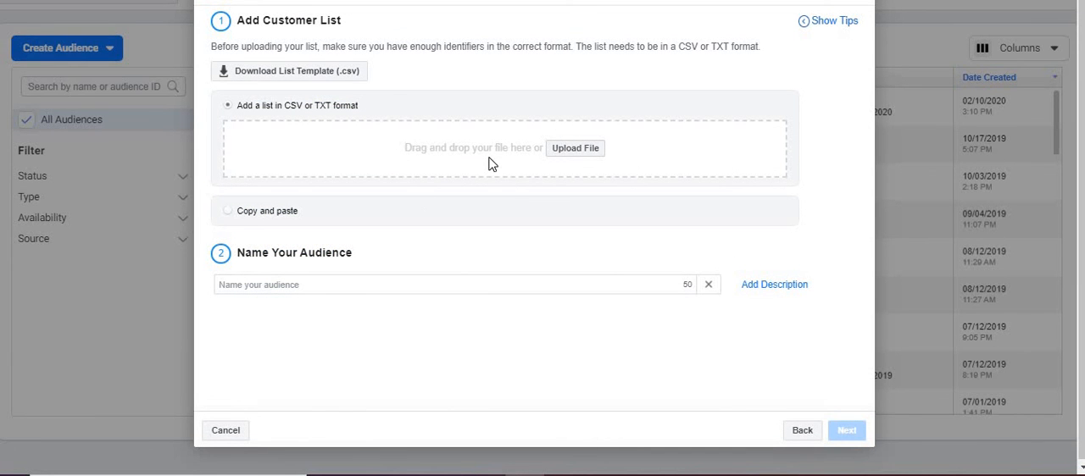
left_click(537, 149)
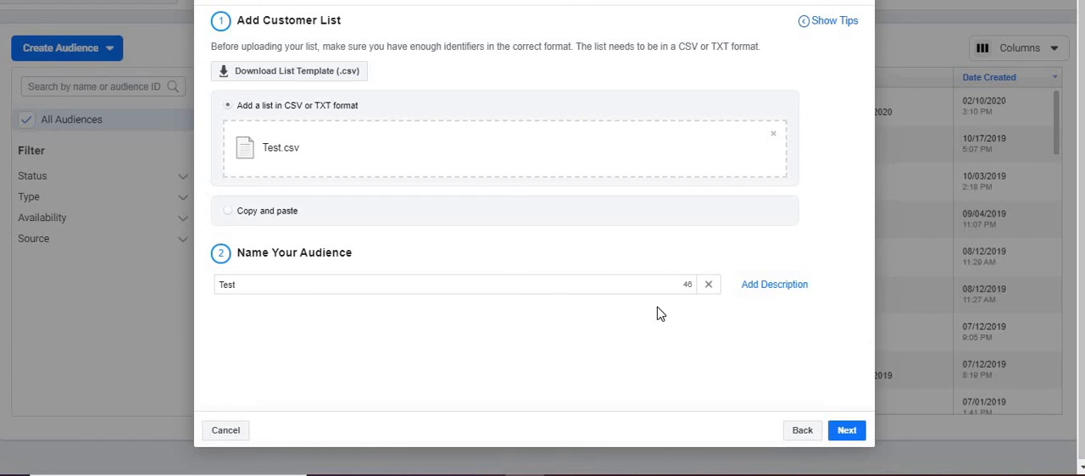
- Show the description field, name the audience "Test - Uploaded on 3rd May", and continue to the identifier mapping
left_click(788, 297)
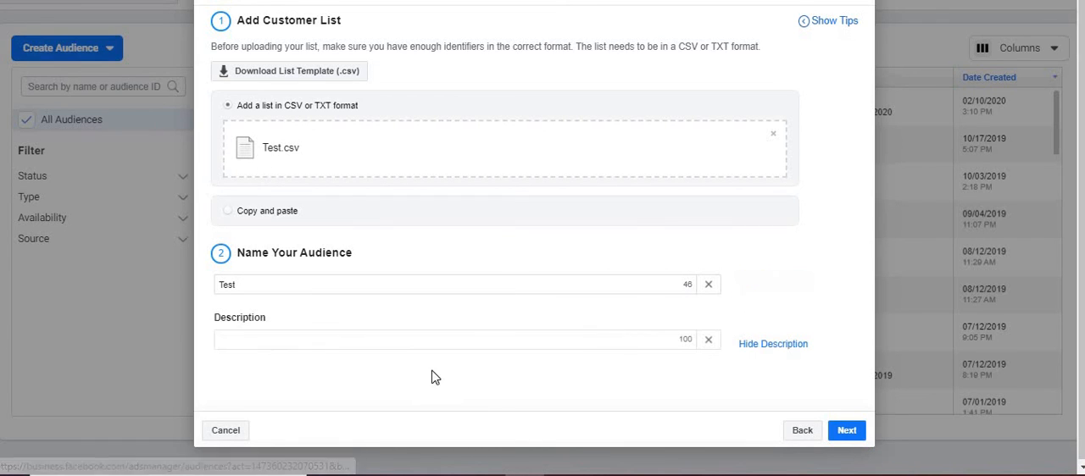
left_click(403, 288)
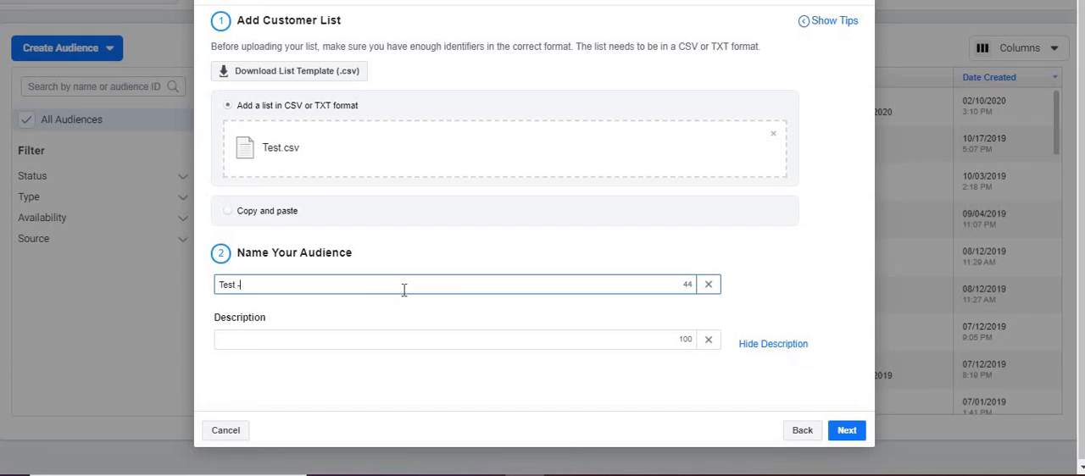
type("- Uploaded on 5th")
key("BackSpace")
key("BackSpace")
key("BackSpace")
key("BackSpace")
type("3rd May")
left_click(847, 431)
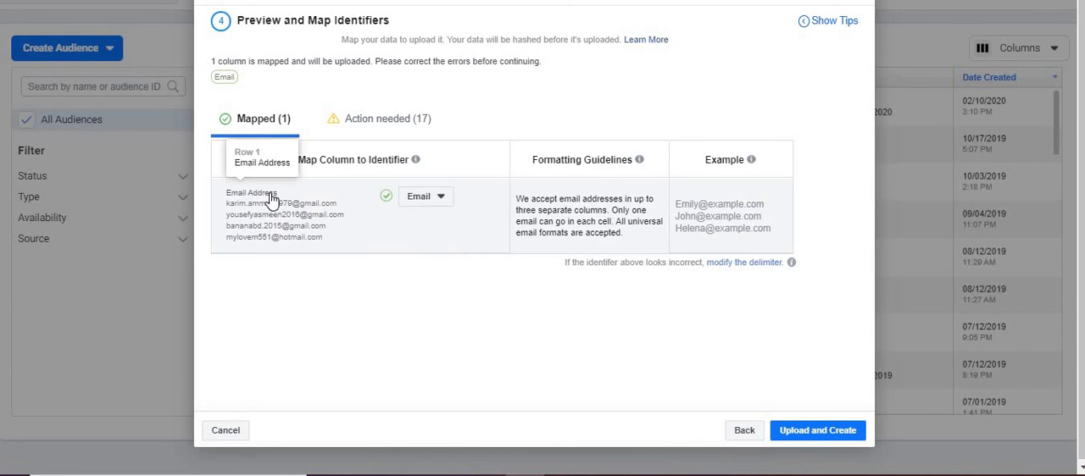
- Upload the list and create the audience despite the unmapped identifiers, review the suggested next steps, and finish the customer list setup
left_click(820, 437)
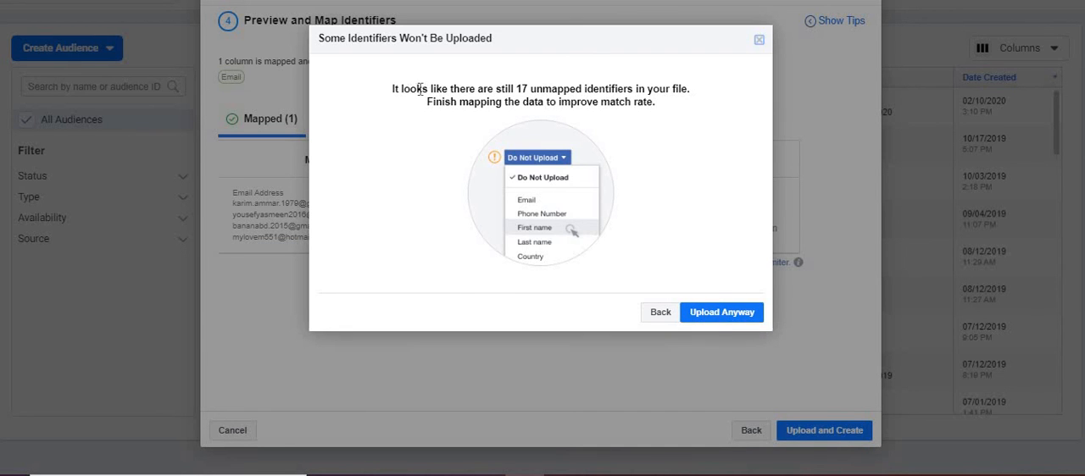
left_click_drag(421, 88, 648, 95)
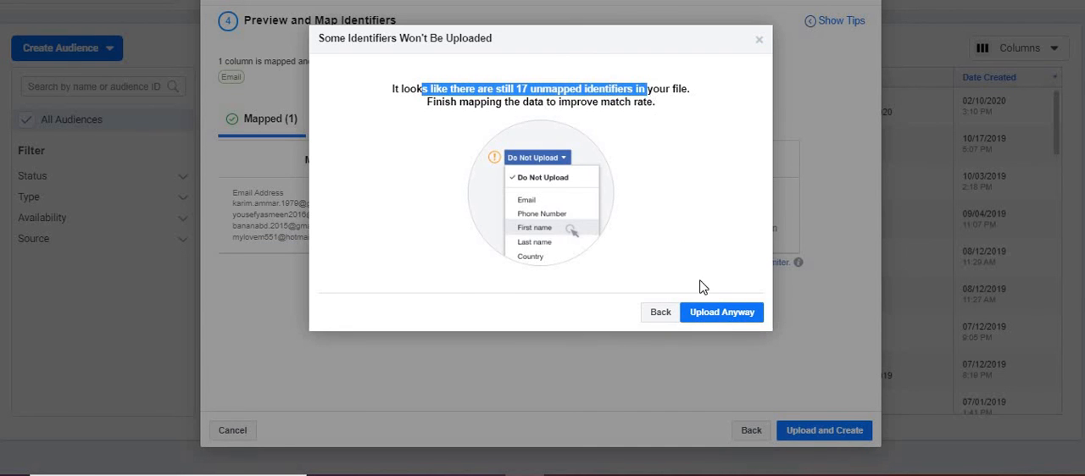
left_click(714, 313)
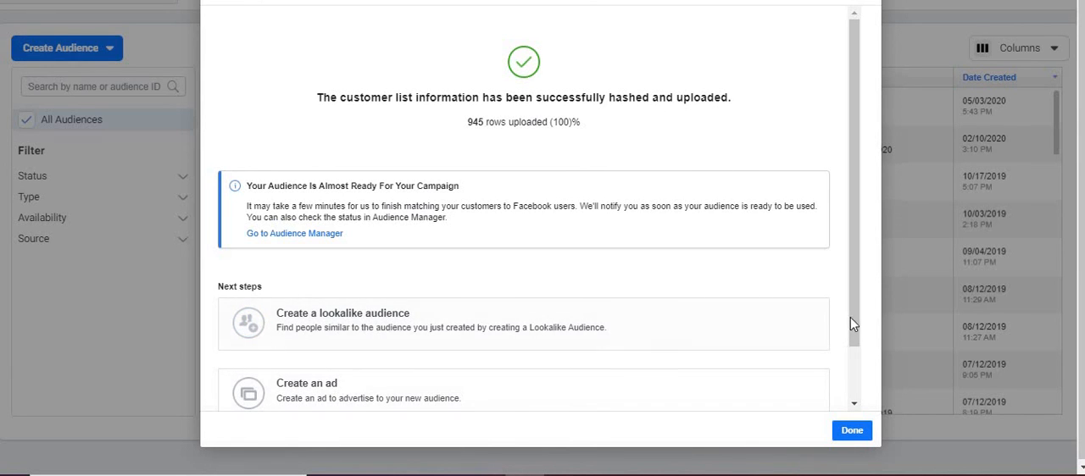
left_click_drag(853, 319, 853, 381)
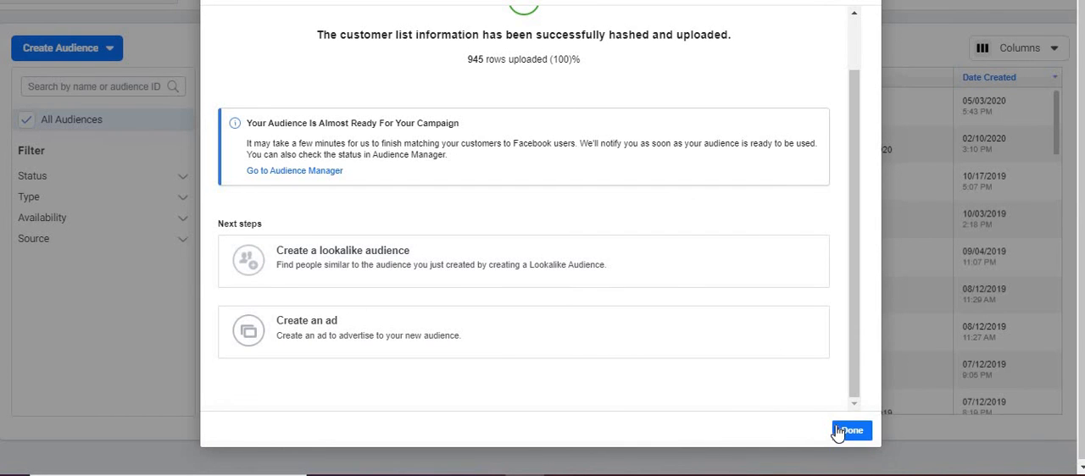
left_click(848, 431)
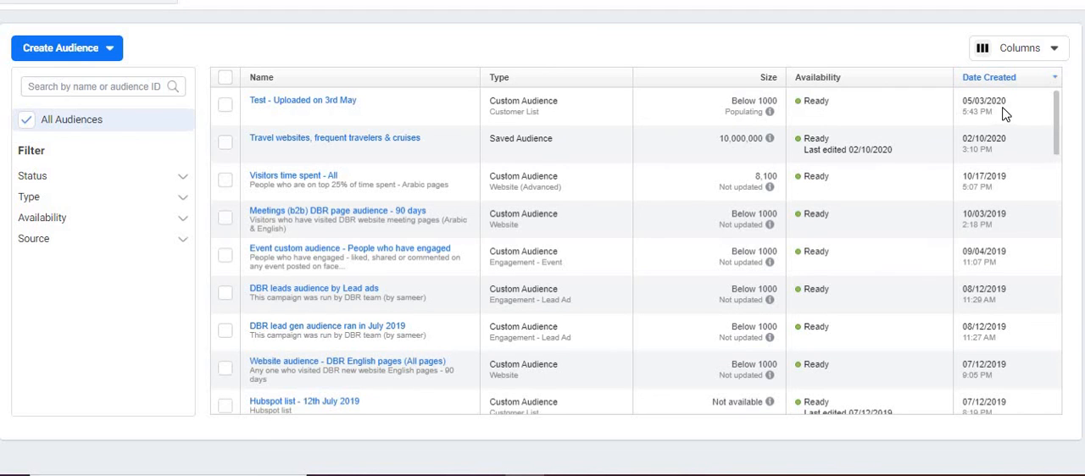
- Select the Test - Uploaded on 3rd May audience in the list and start creating a lookalike from it
left_click(225, 107)
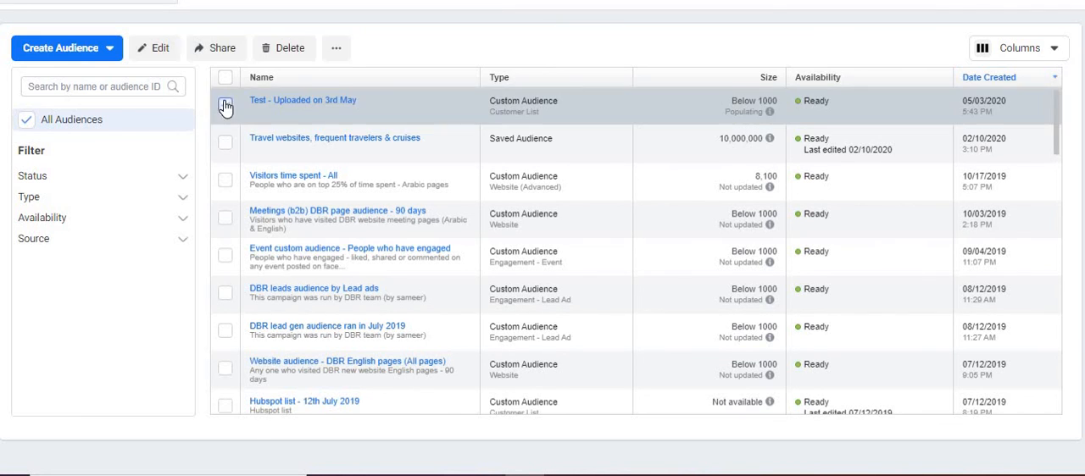
left_click(333, 50)
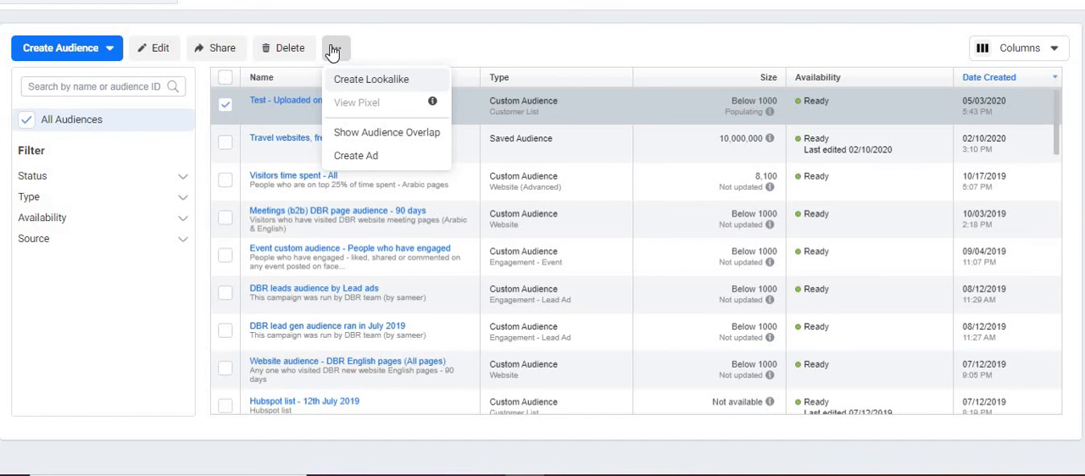
left_click(367, 85)
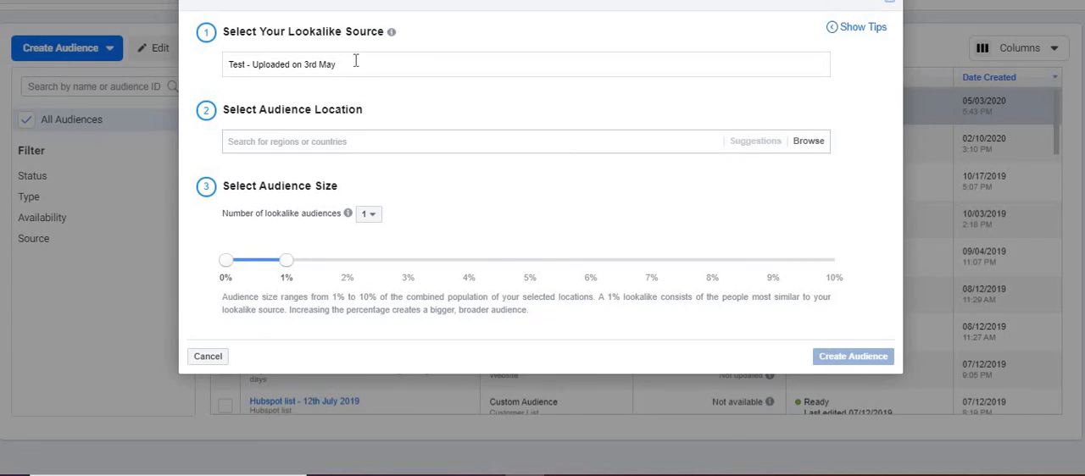
- Try entering "Lookalike of customer list" as the lookalike source
left_click(356, 65)
type("Lo")
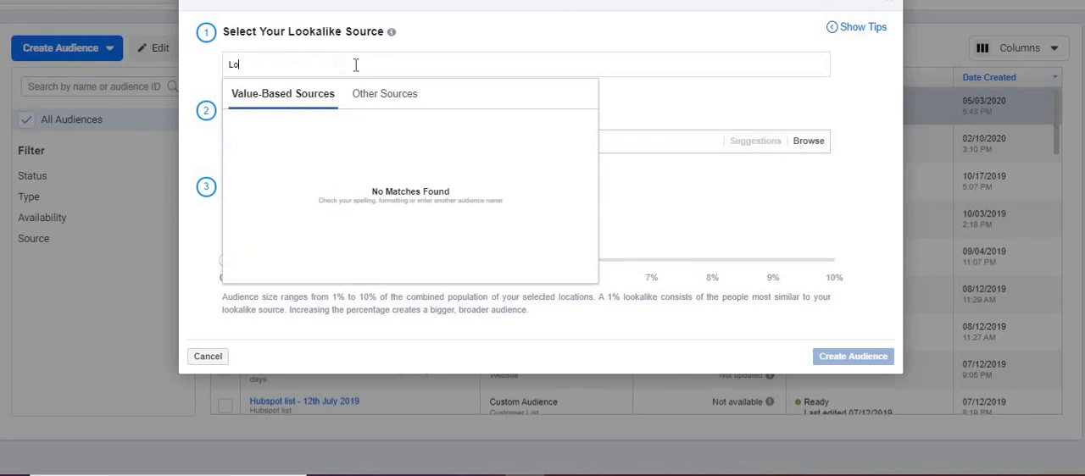
type("okalike of customer list")
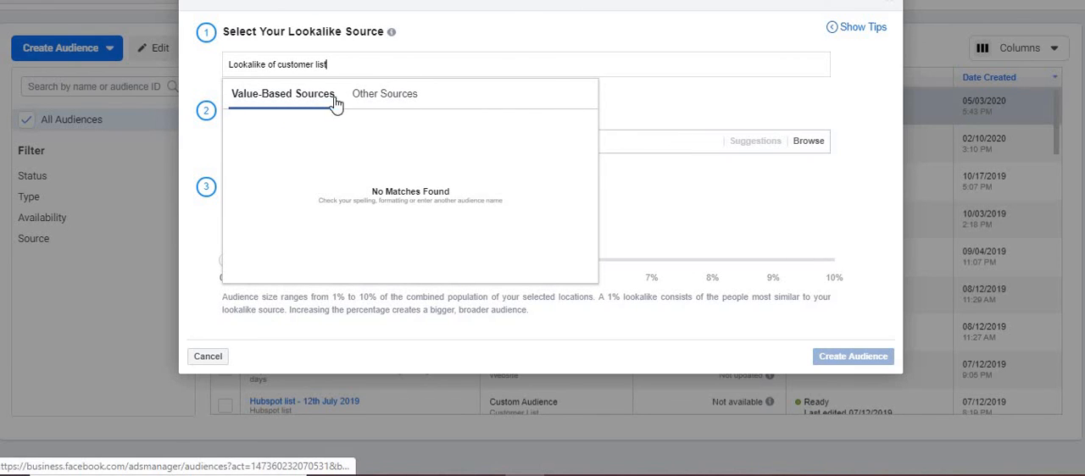
- Extend the "Lifetime value" line in the Word notes with "- Value based" and return to Ads Manager
key("alt+Tab")
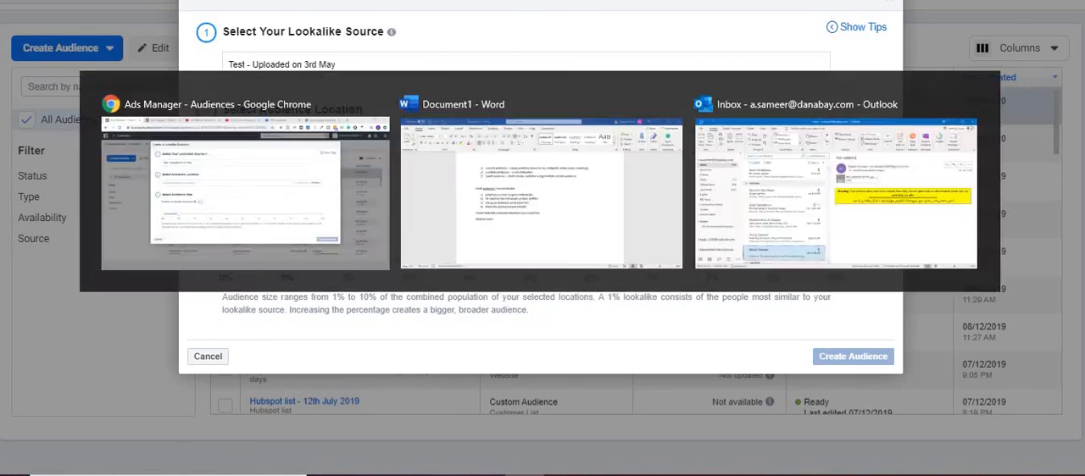
type("- Value")
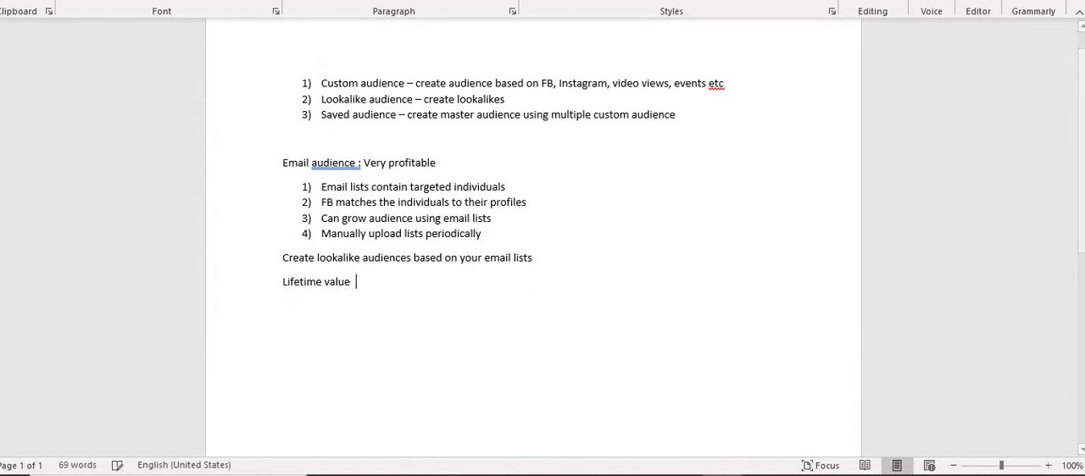
type(" bas")
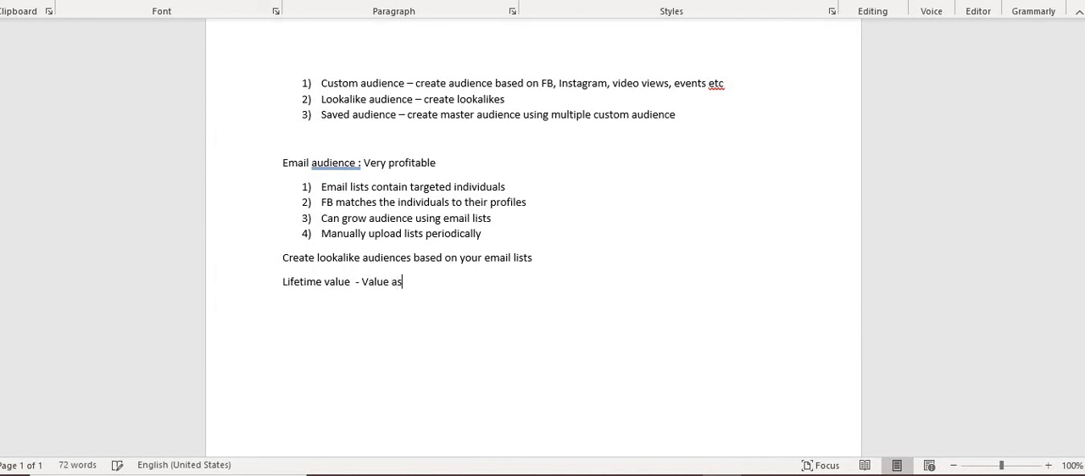
key("BackSpace")
key("BackSpace")
type("based")
key("alt+Tab")
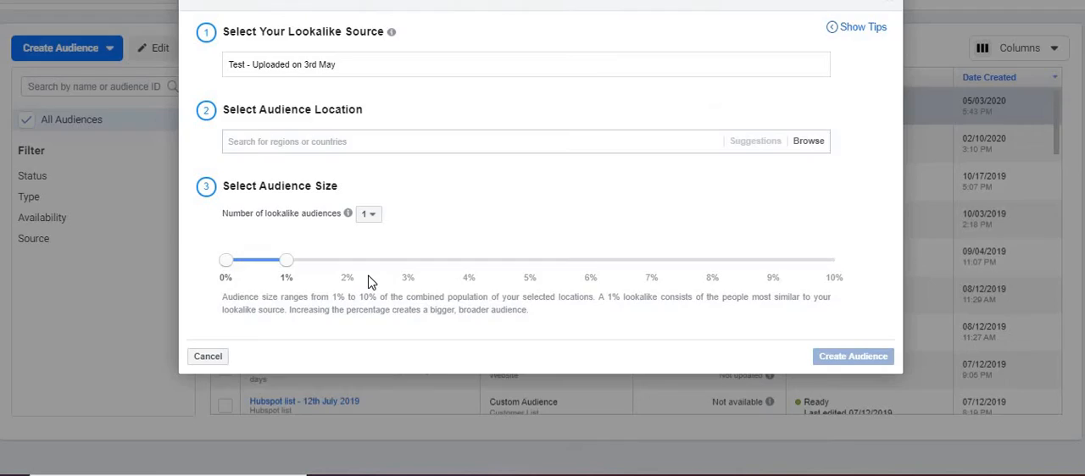
- Keep Test - Uploaded on 3rd May as the lookalike source and set the audience location to United States
left_click(386, 94)
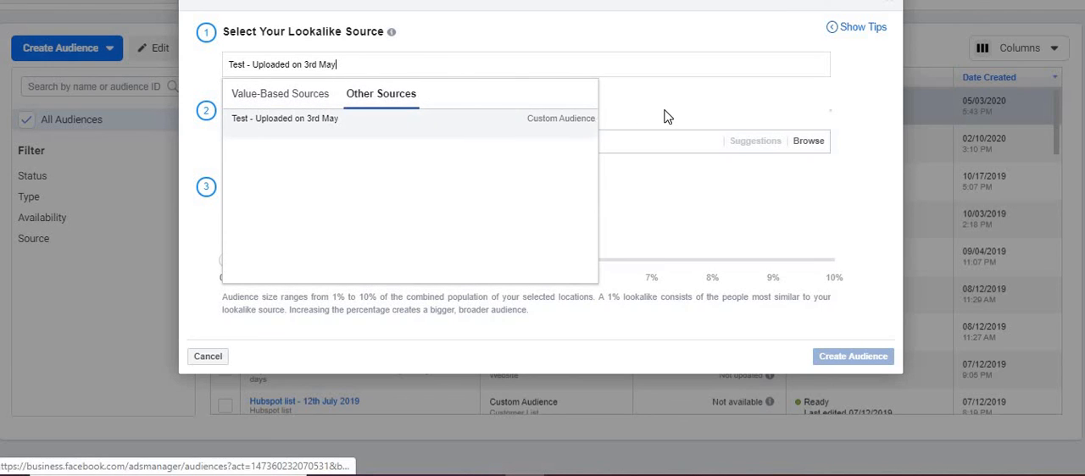
left_click(545, 127)
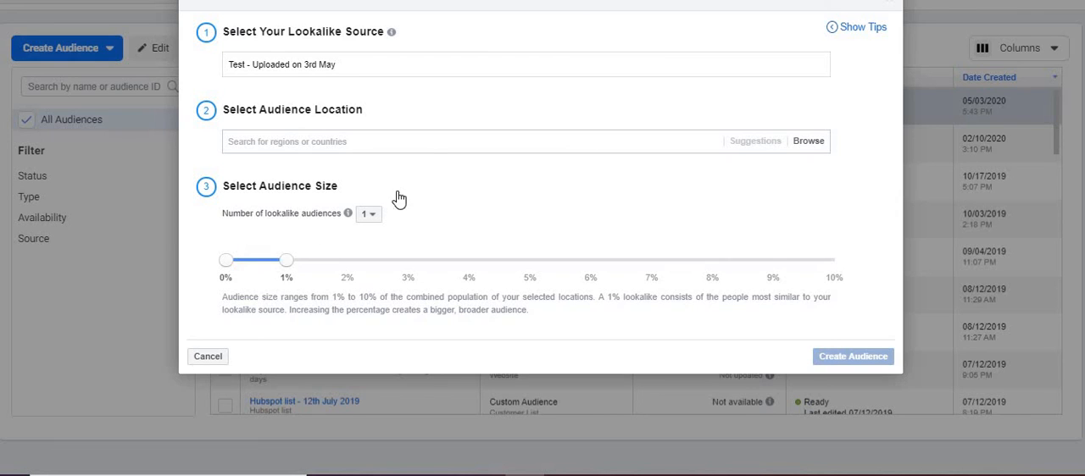
left_click(814, 143)
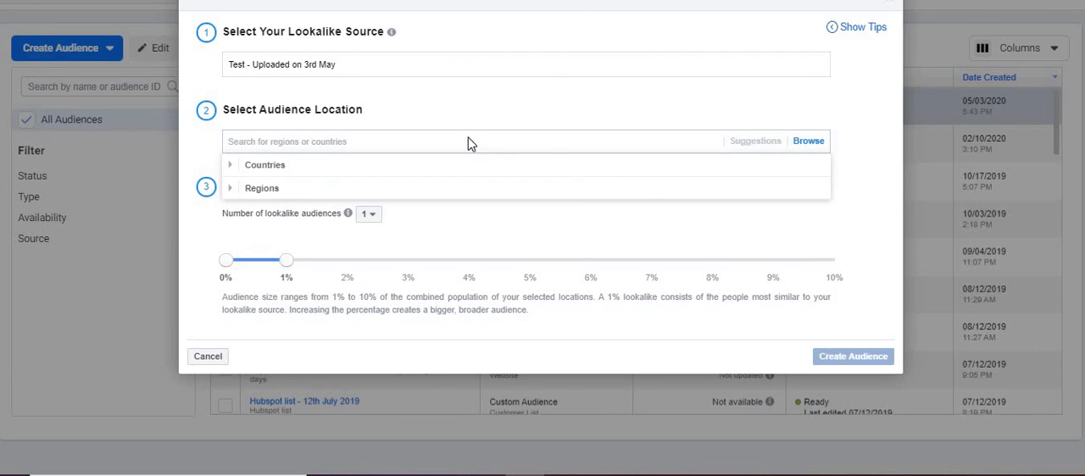
left_click(232, 168)
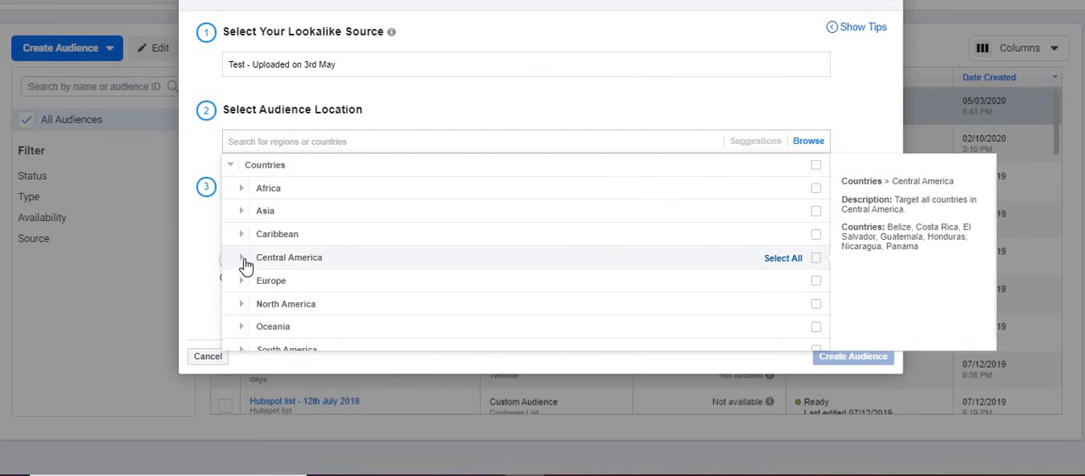
left_click(280, 142)
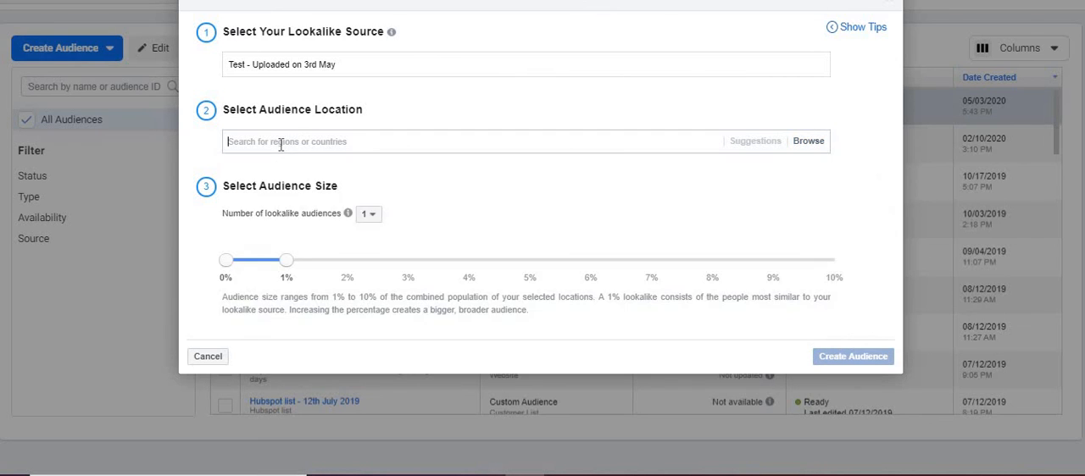
type("united")
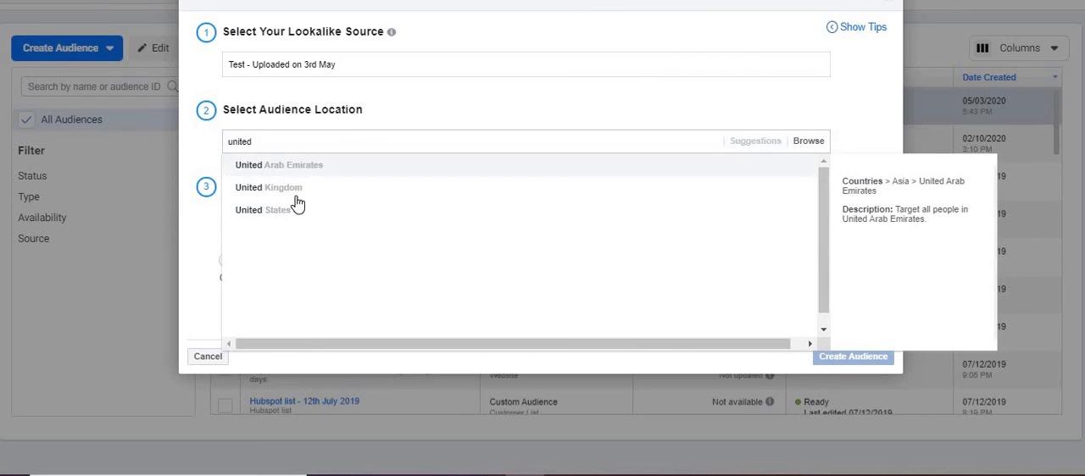
left_click(290, 212)
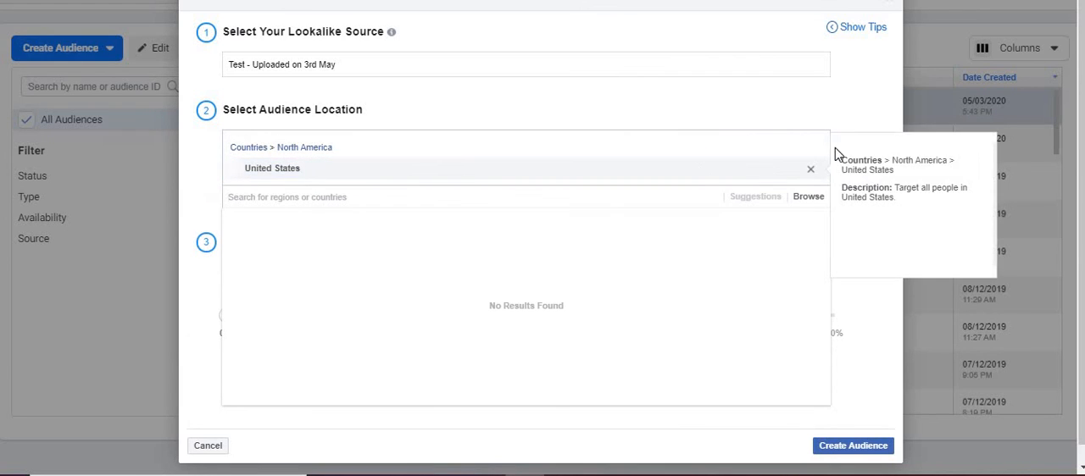
left_click(863, 93)
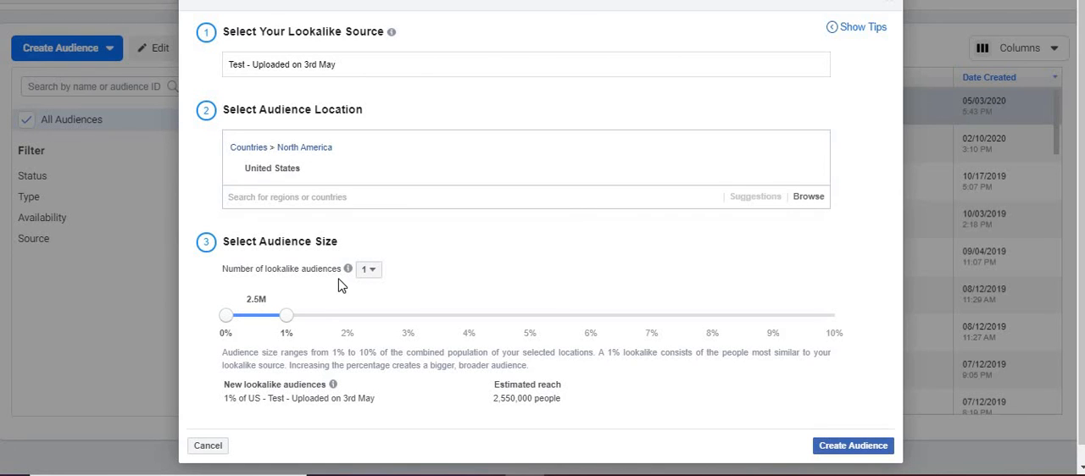
- Set the number of lookalike audiences to 3, with size ranges of 0–1%, 1–3% and 3–6%
mouse_move(362, 283)
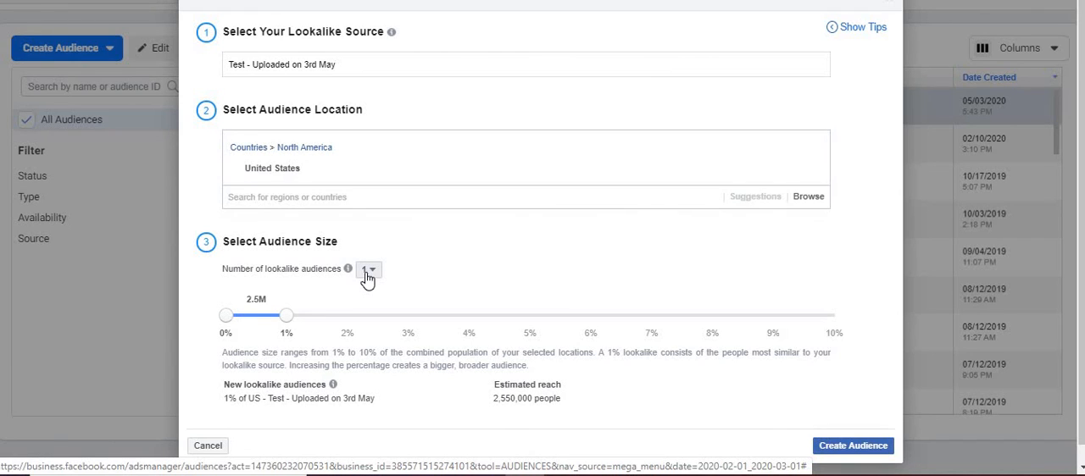
left_click(368, 273)
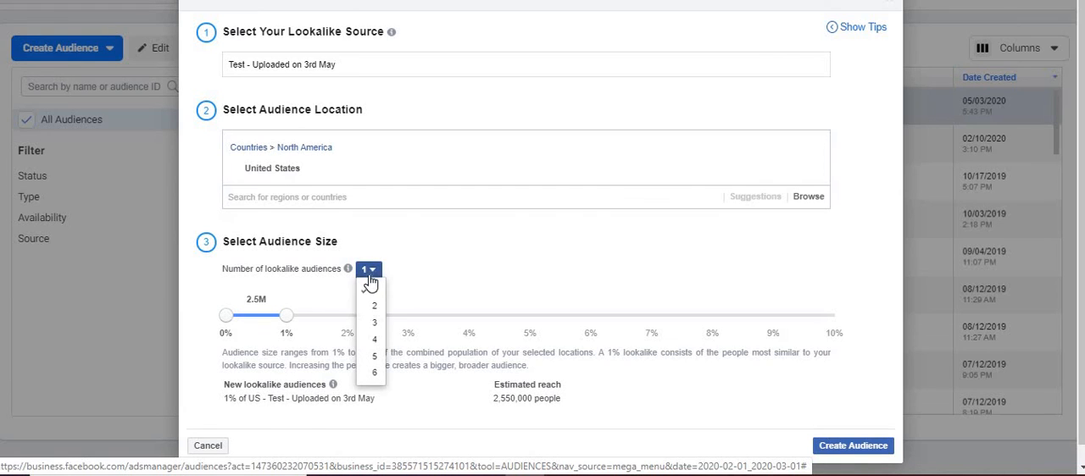
left_click(367, 325)
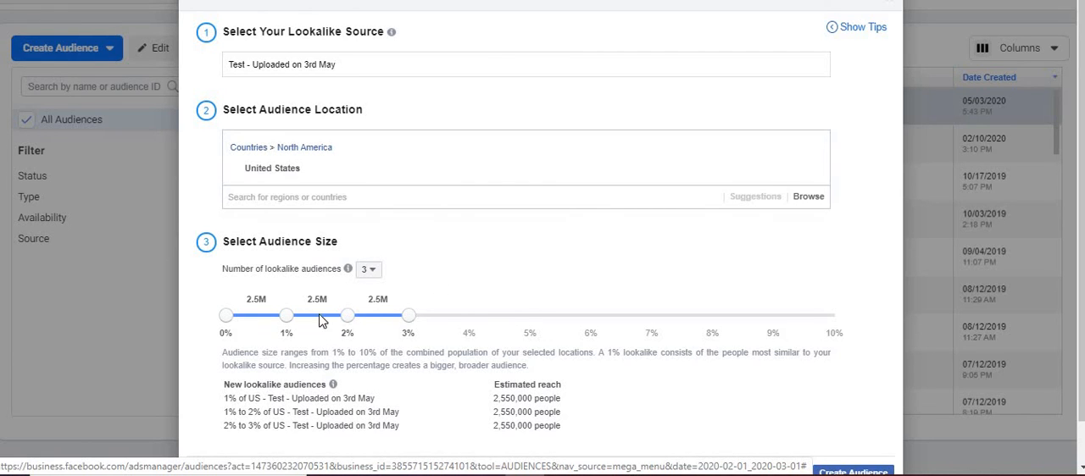
left_click_drag(409, 322, 529, 322)
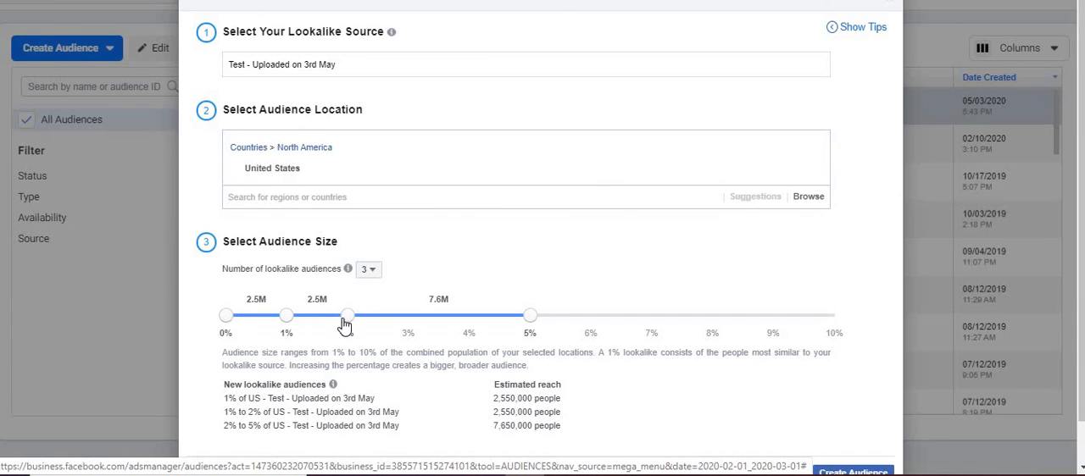
left_click_drag(347, 317, 405, 319)
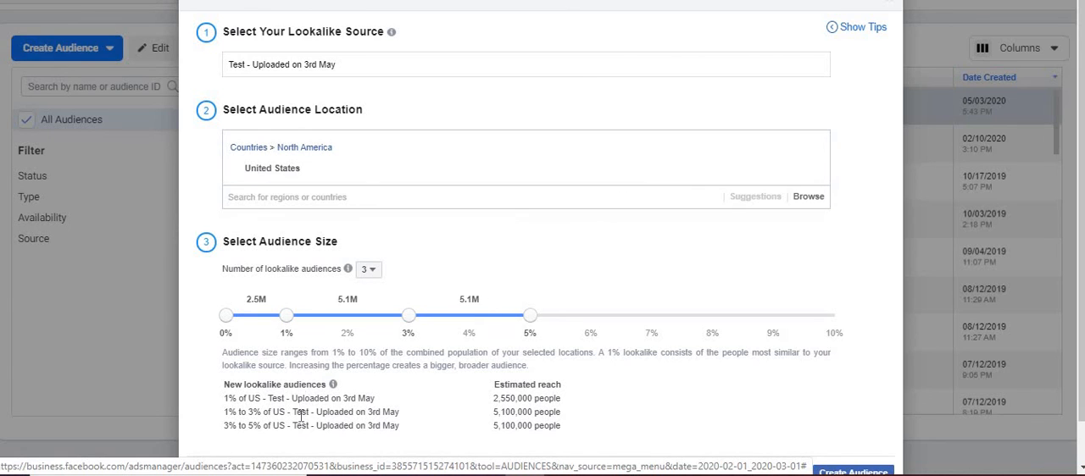
left_click_drag(530, 315, 572, 327)
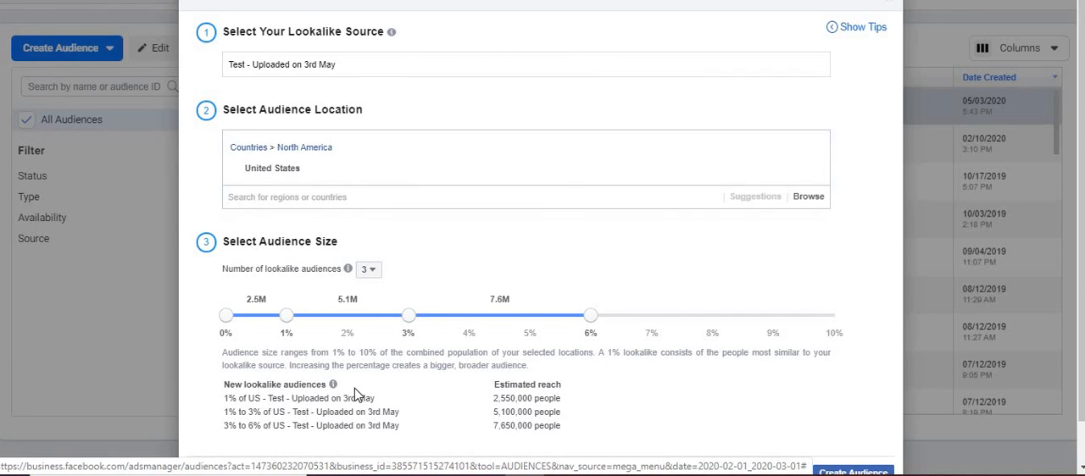
- Add Canada to the lookalike location alongside United States and create the lookalike audiences
left_click(332, 196)
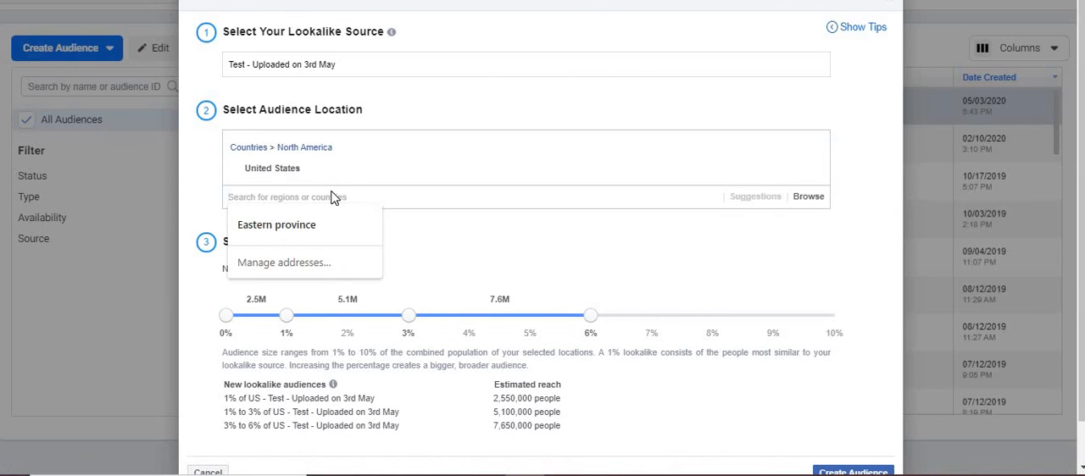
type("can")
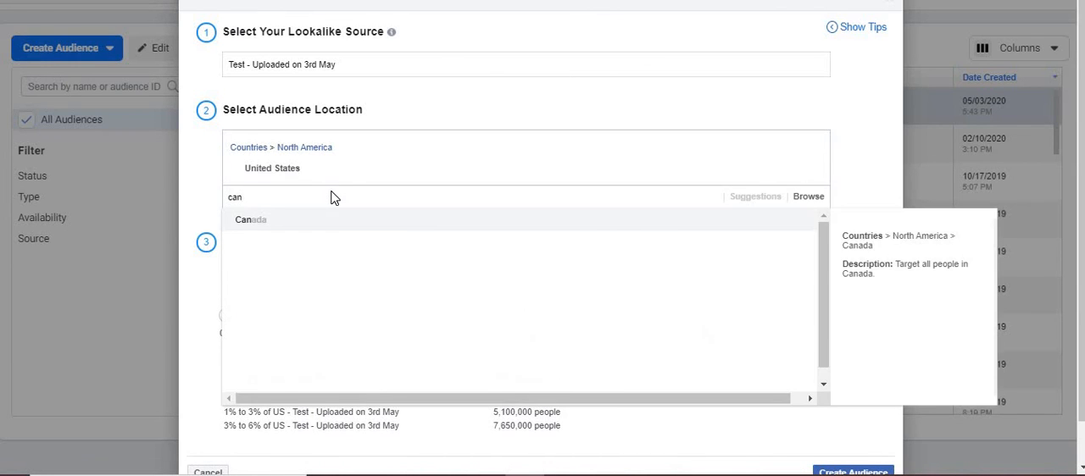
left_click(402, 220)
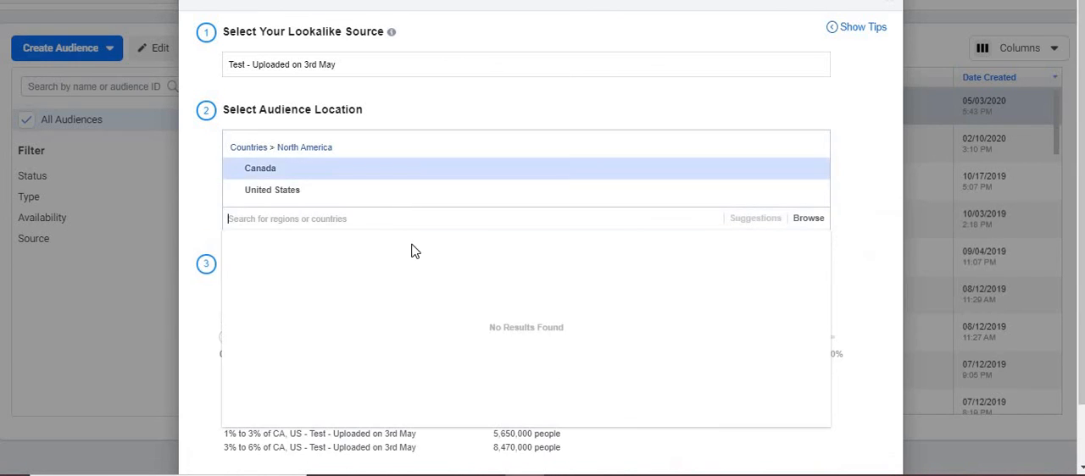
left_click(680, 97)
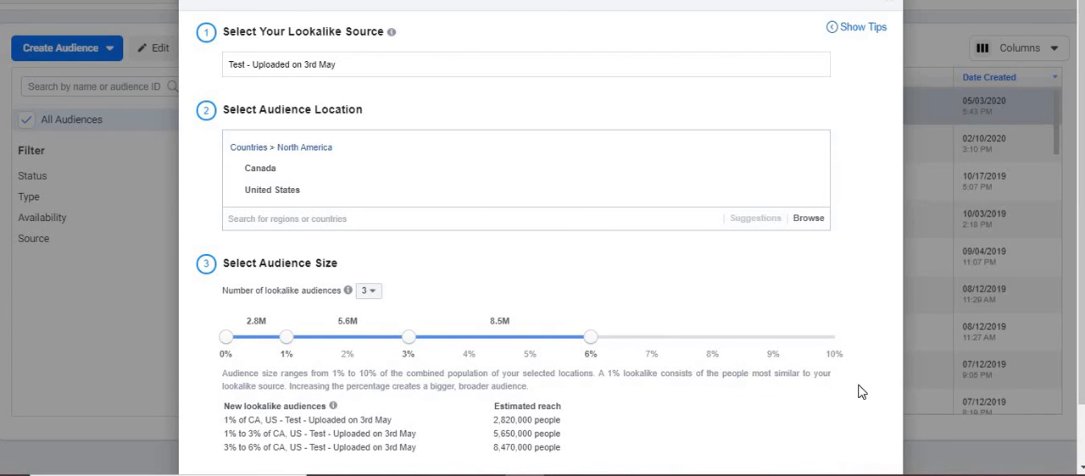
scroll(861, 392, "down", 1)
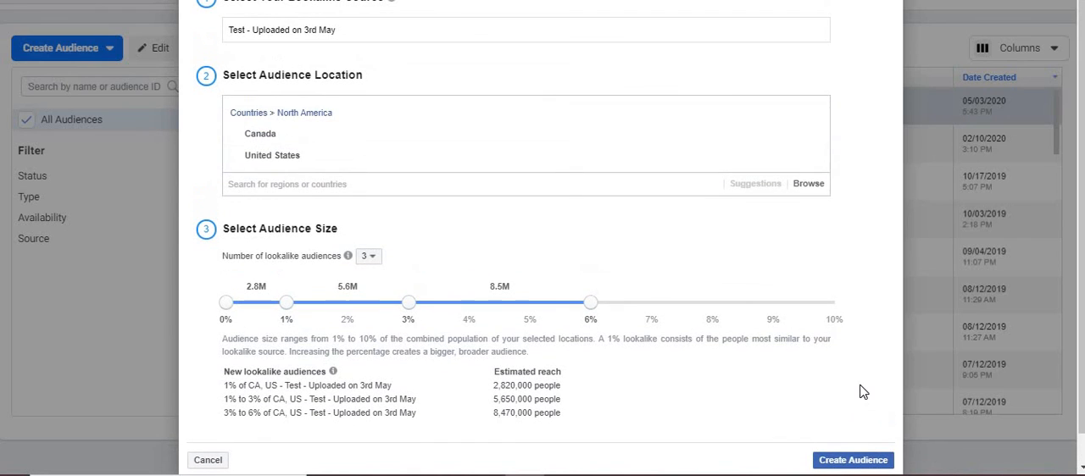
left_click(850, 460)
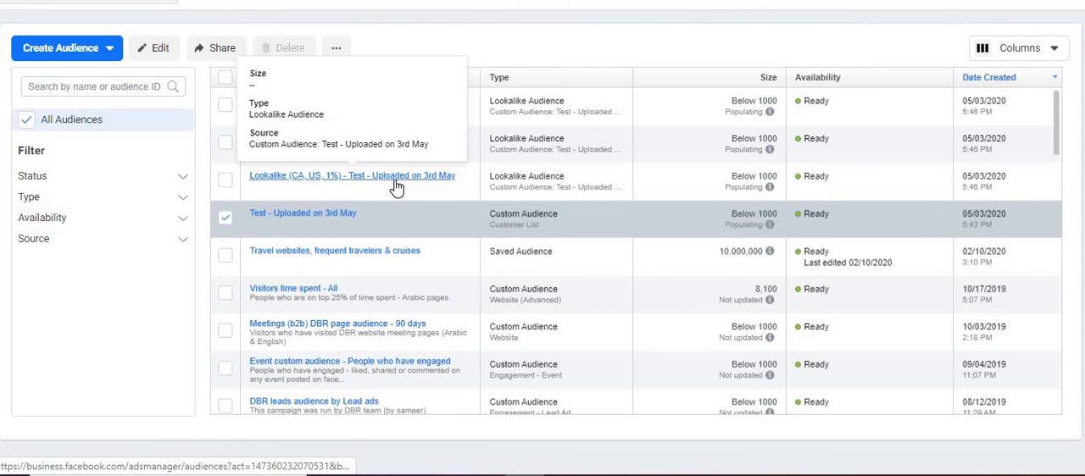
- Deselect the Test - Uploaded on 3rd May audience and look through the audience list down to the Instagram and video engagement audiences
left_click(224, 218)
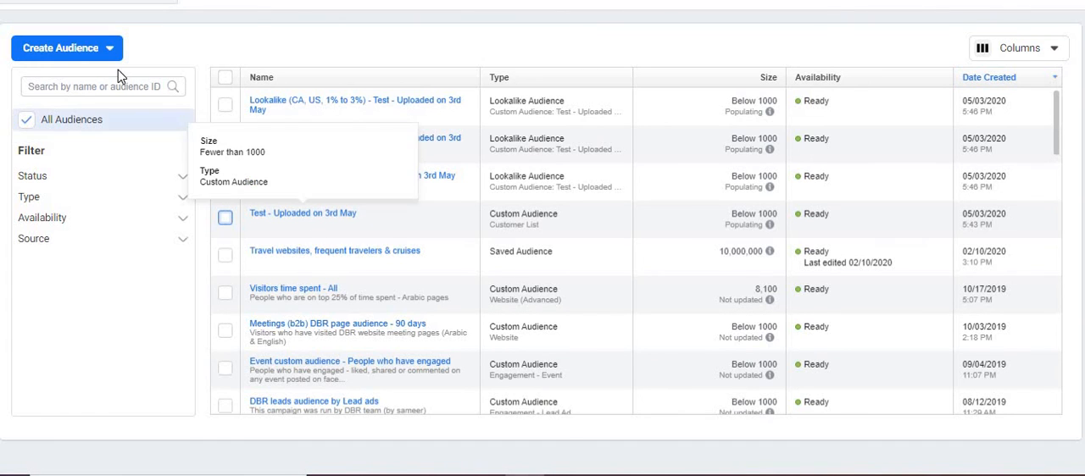
left_click(90, 53)
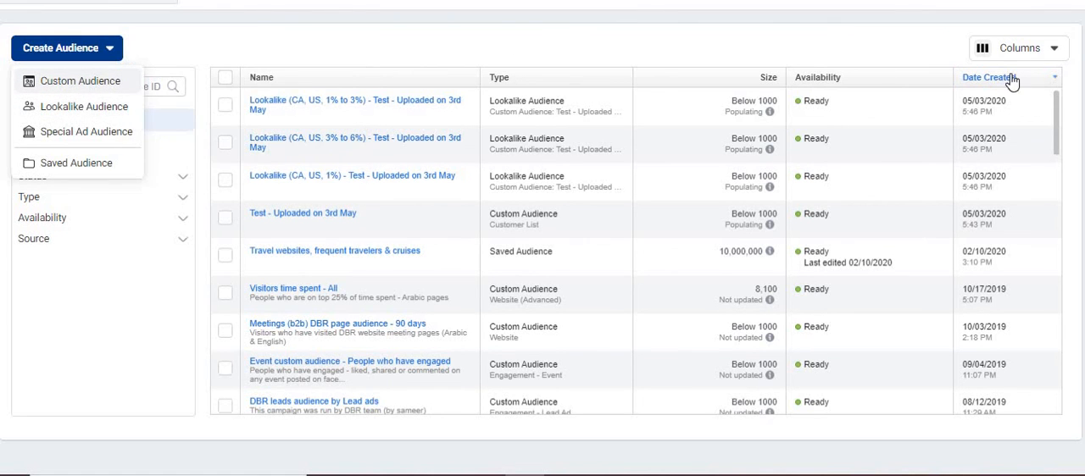
scroll(1060, 132, "down", 3)
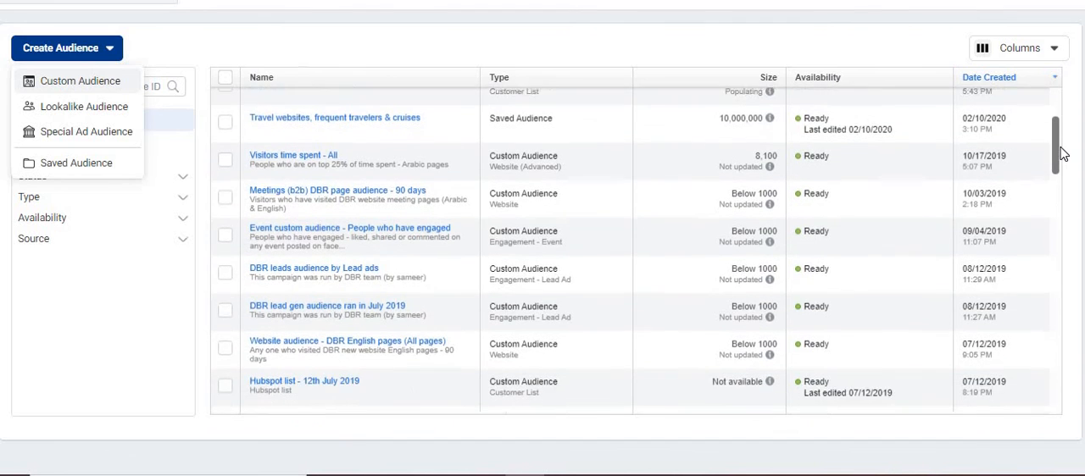
scroll(1060, 136, "up", 2)
left_click_drag(1061, 121, 1053, 104)
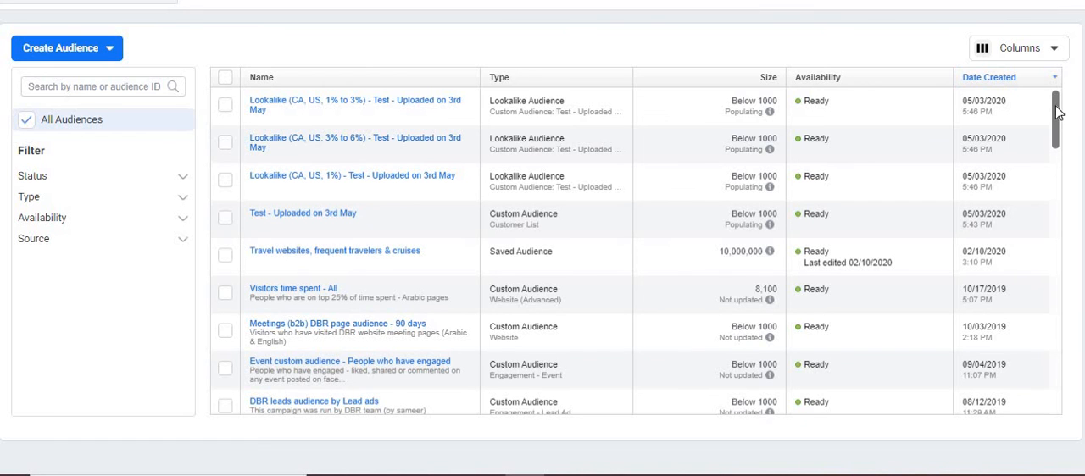
left_click_drag(1057, 112, 1056, 216)
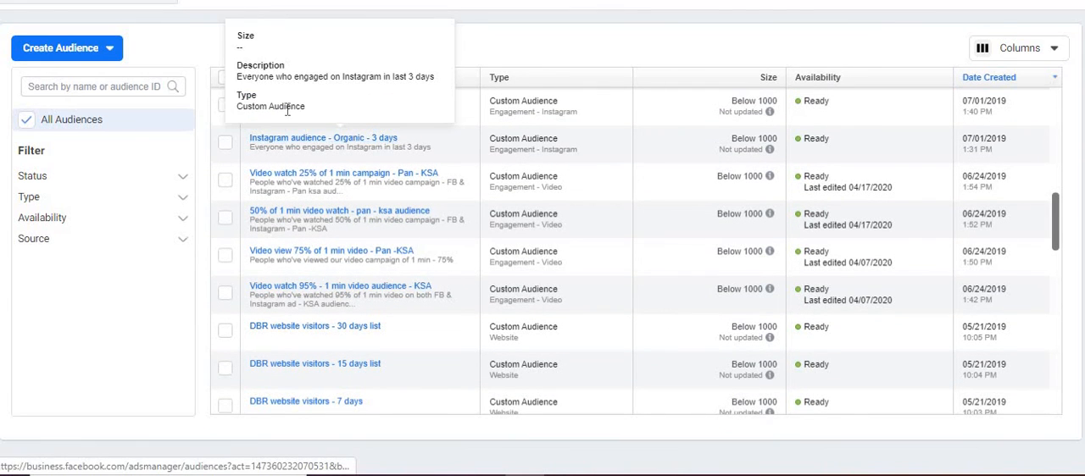
left_click_drag(1058, 218, 1058, 198)
mouse_move(346, 239)
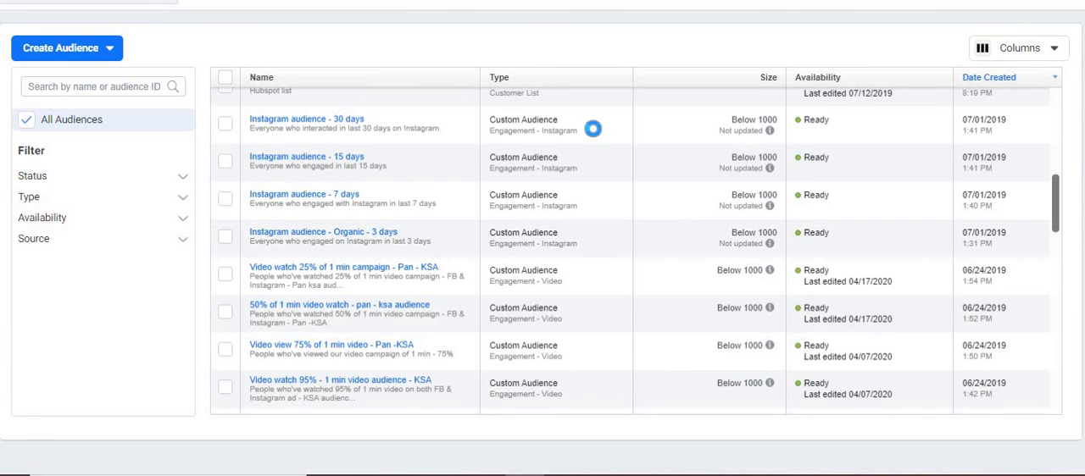
- Switch to the Word notes and add the line "Been to my insta profile in last 3 days" below the lifetime value line
key("alt+Tab")
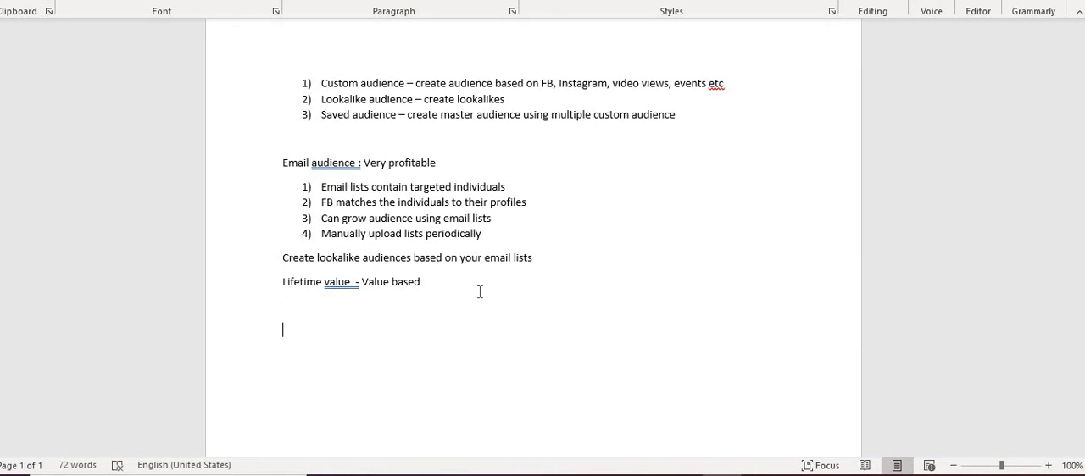
type("Een to my insta")
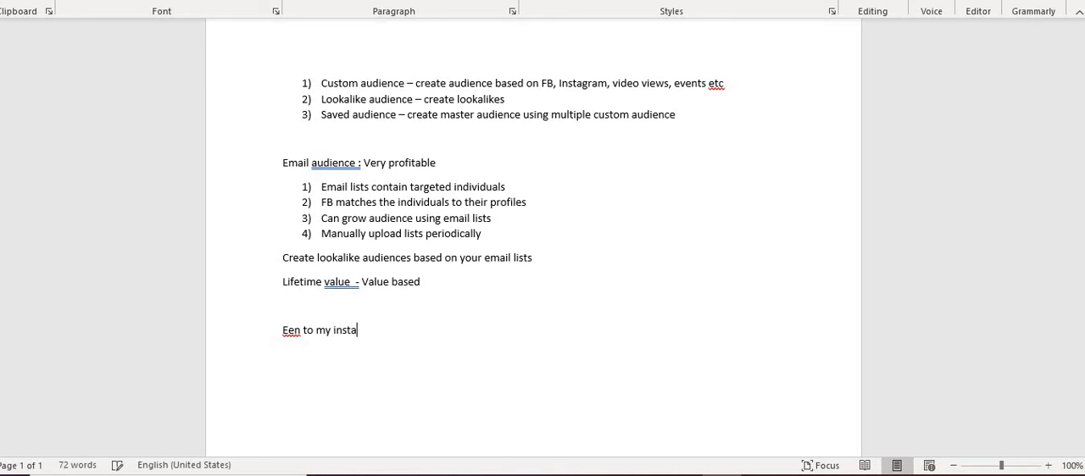
type(" profile in last 3")
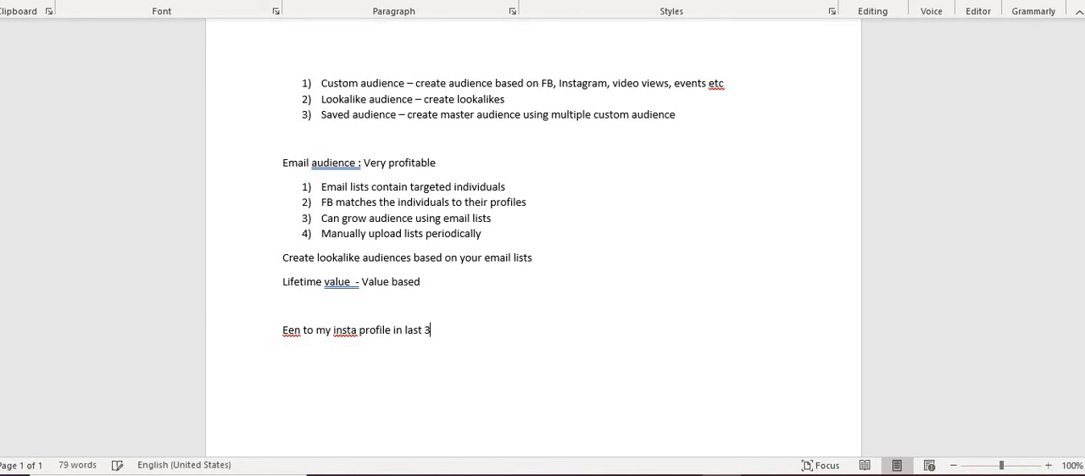
type(" days")
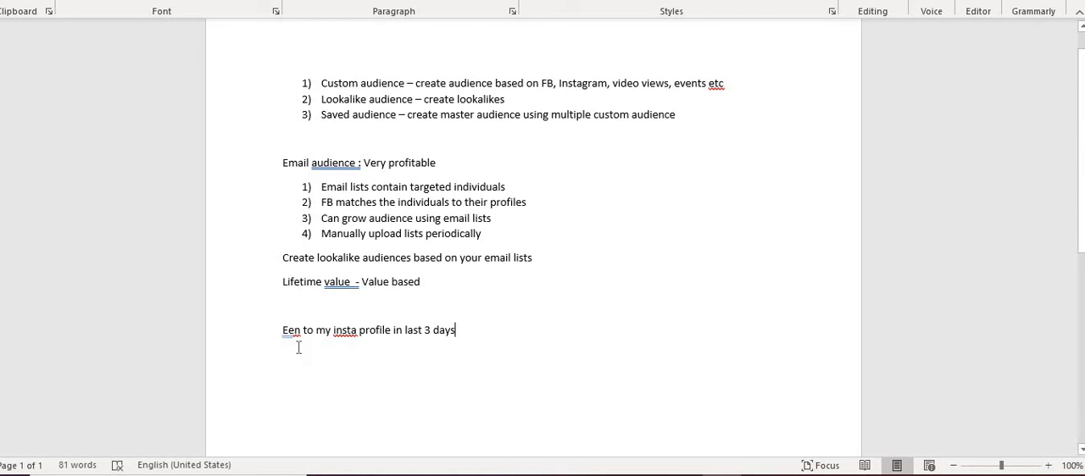
key("BackSpace")
type("Be")
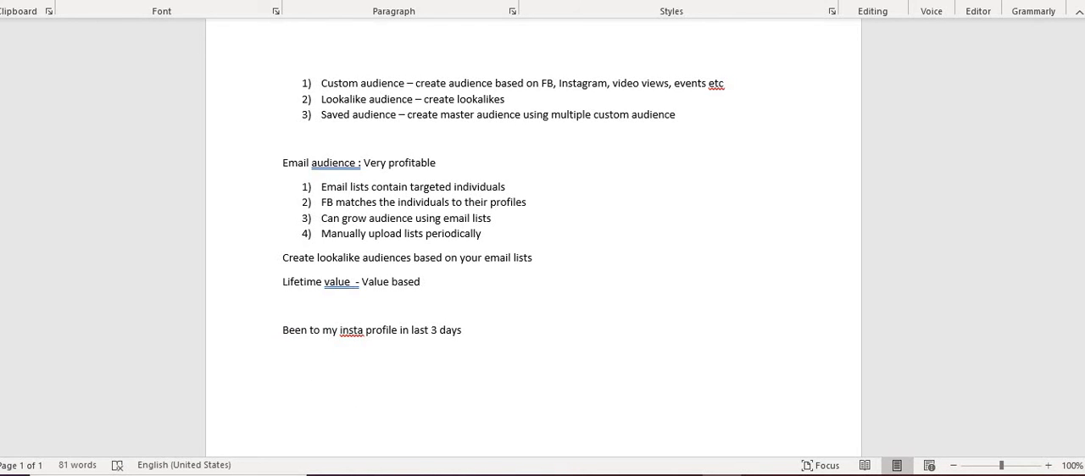
- Copy the "Been to my insta profile in last 3 days" line and paste it twice on new lines beneath it
triple_click(387, 322)
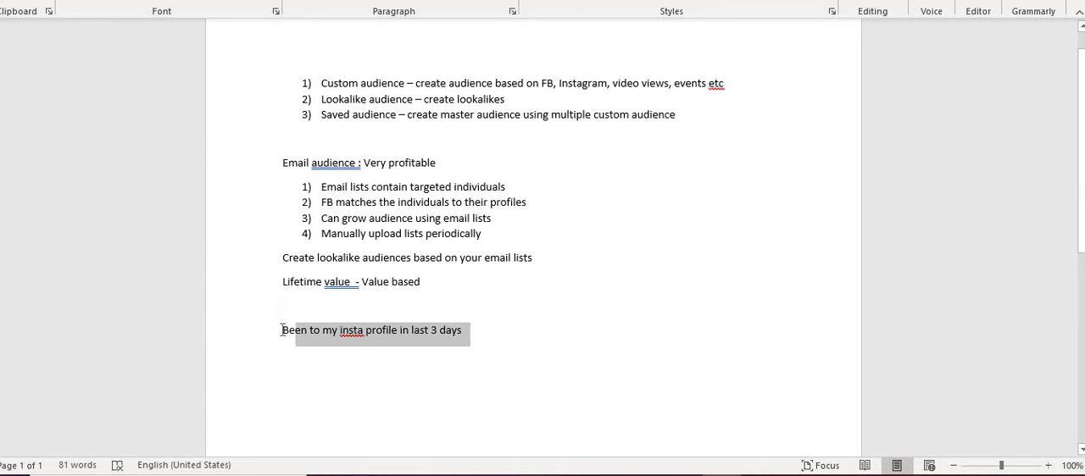
key("ctrl+c")
left_click(488, 324)
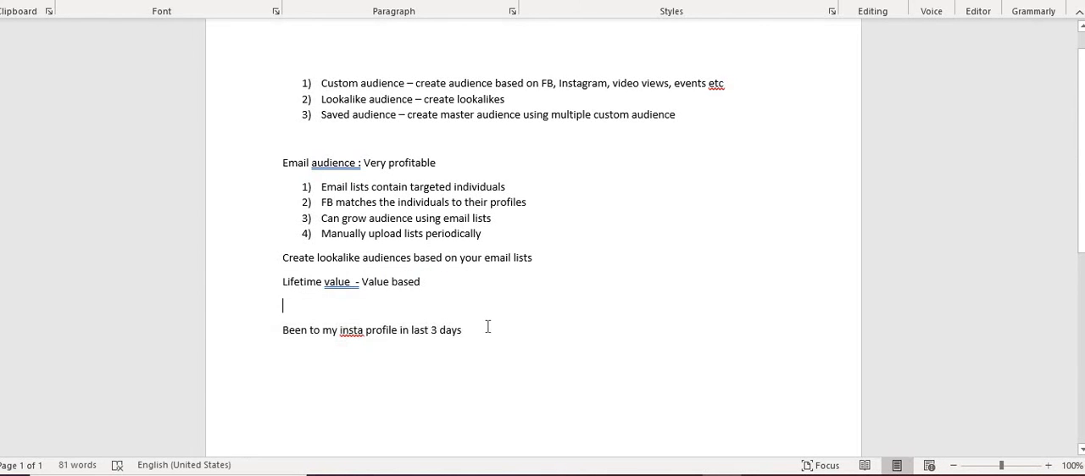
left_click(482, 330)
key("Return")
key("ctrl+v")
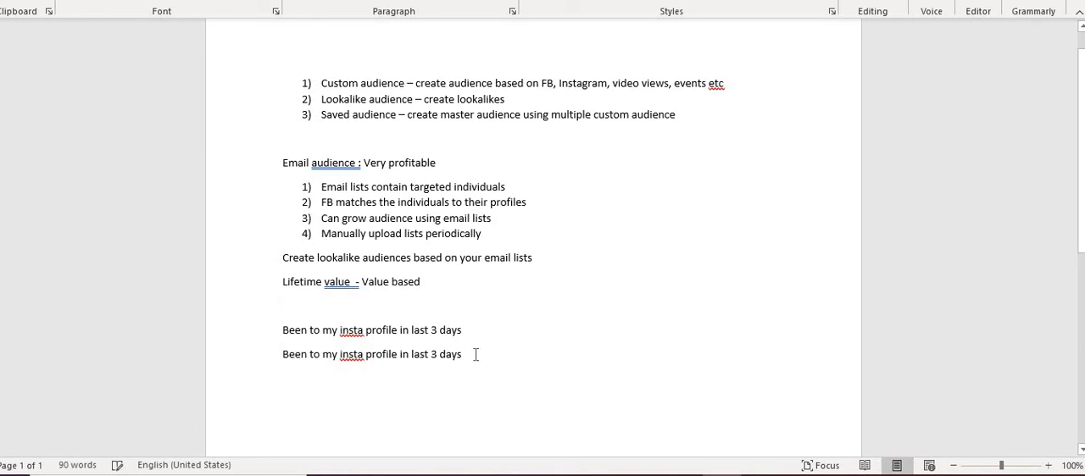
key("Return")
key("ctrl+v")
key("Return")
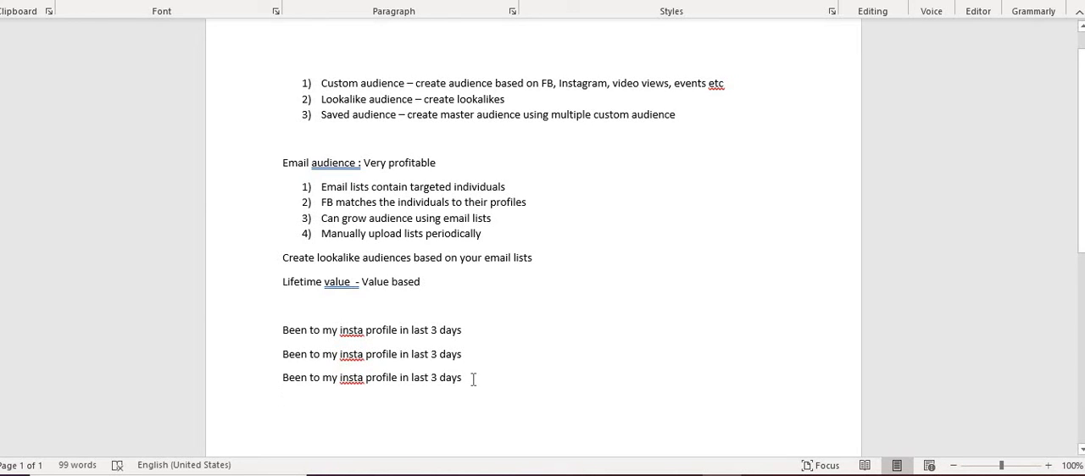
- Paste a fourth copy of the Instagram profile line and set the last three lines to 7, 15 and 30 days
key("ctrl+v")
key("Return")
left_click(436, 354)
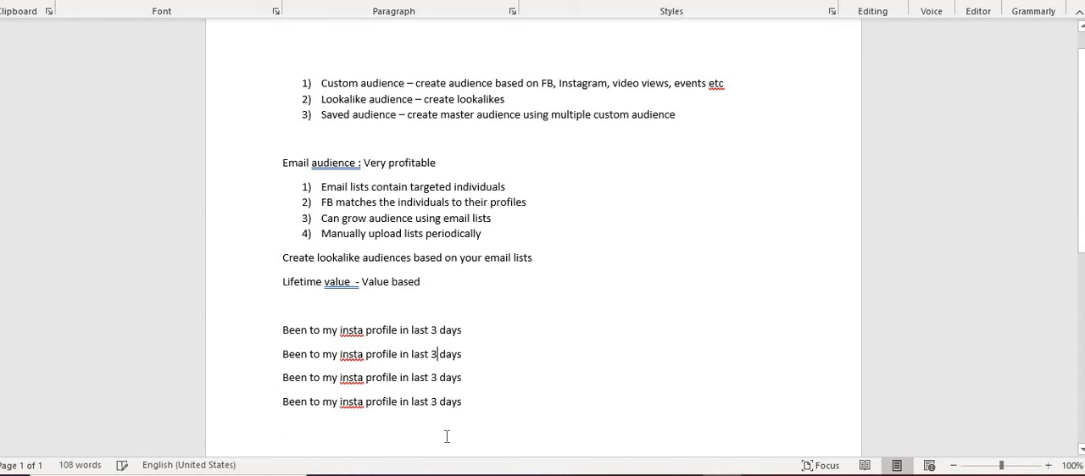
key("BackSpace")
type("7")
key("BackSpace")
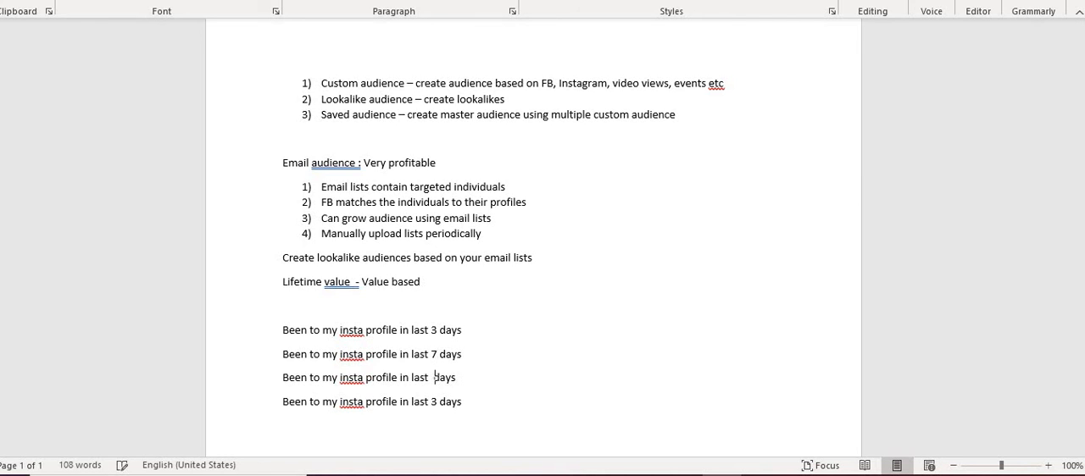
type("15")
type("0")
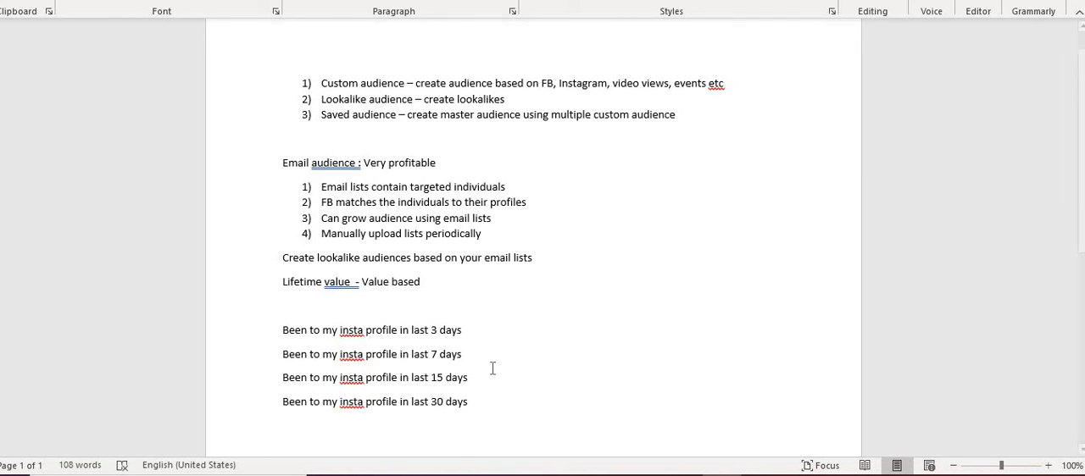
- Label the 3, 7, 15 and 30 day lines as ": Hot audience", ": Semi hot", ": Semi cold" and ": Cold" respectively
left_click(485, 330)
type(": Hot audience")
left_click(482, 353)
type(": ")
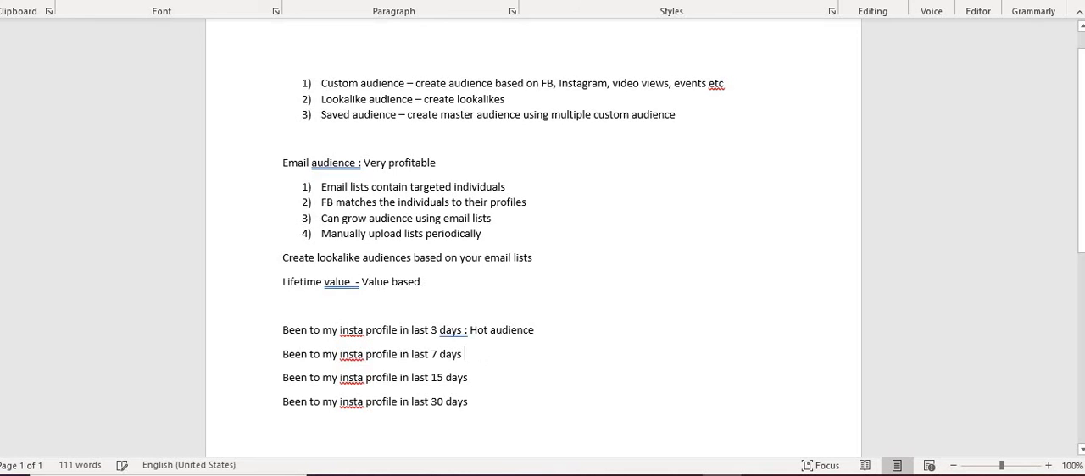
type("Semi hot")
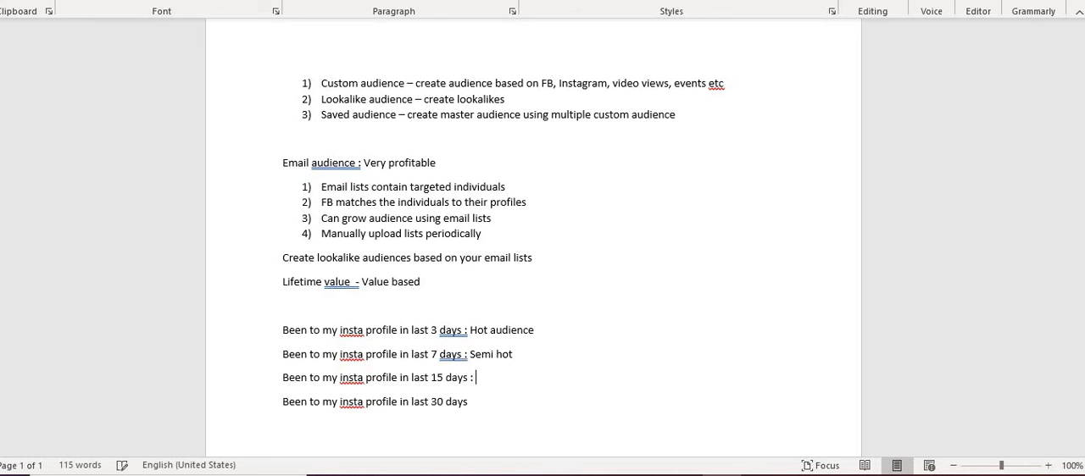
type("Sem")
type(" Cold")
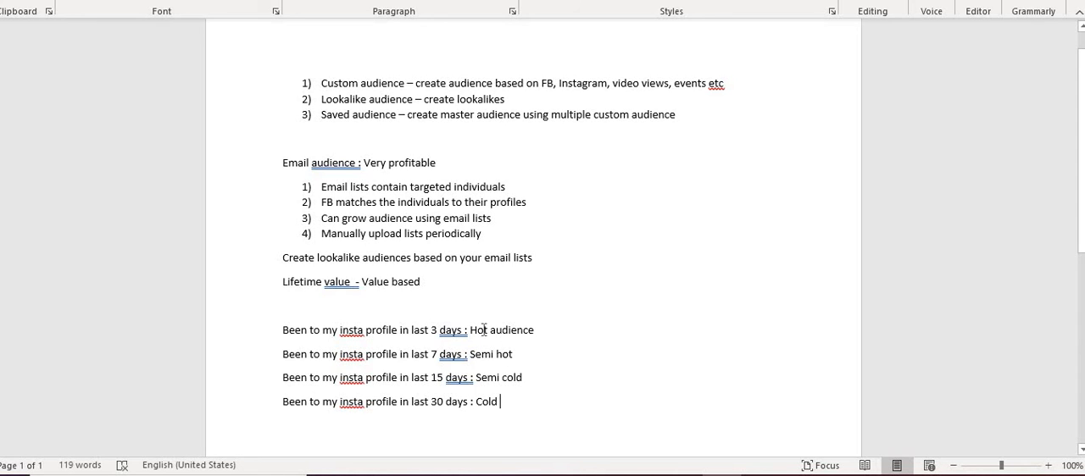
- Examine the 3, 7 and 15 day windows in the Instagram profile lines by highlighting each in turn
left_click(551, 334)
left_click_drag(458, 331, 436, 337)
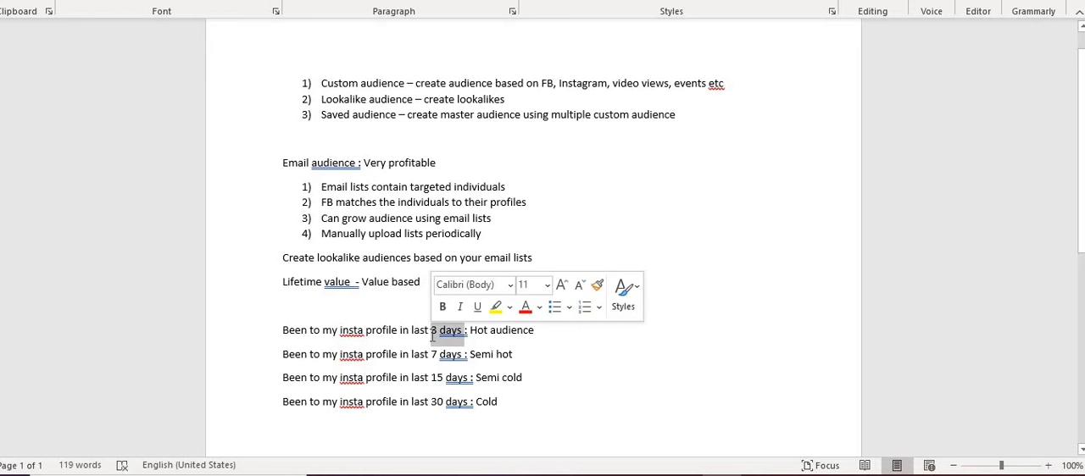
left_click(436, 337)
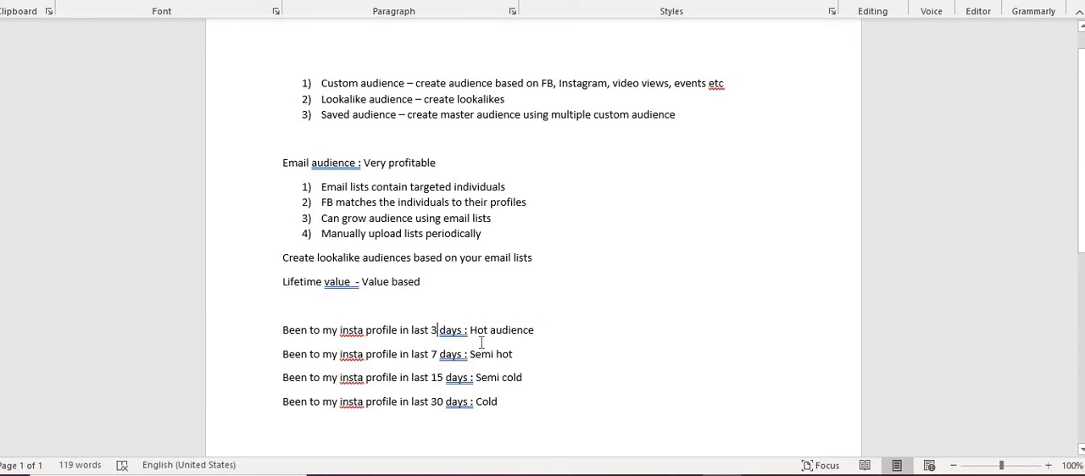
left_click_drag(471, 356, 432, 356)
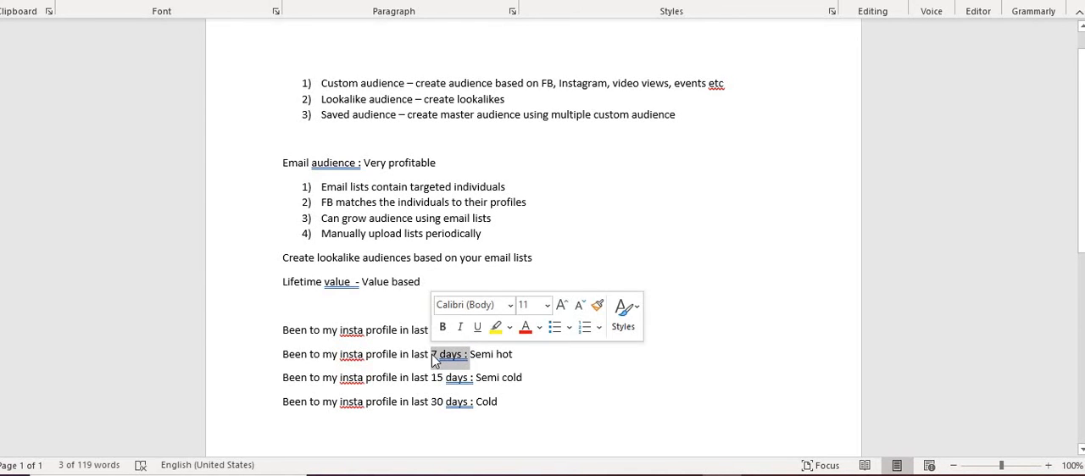
left_click(452, 359)
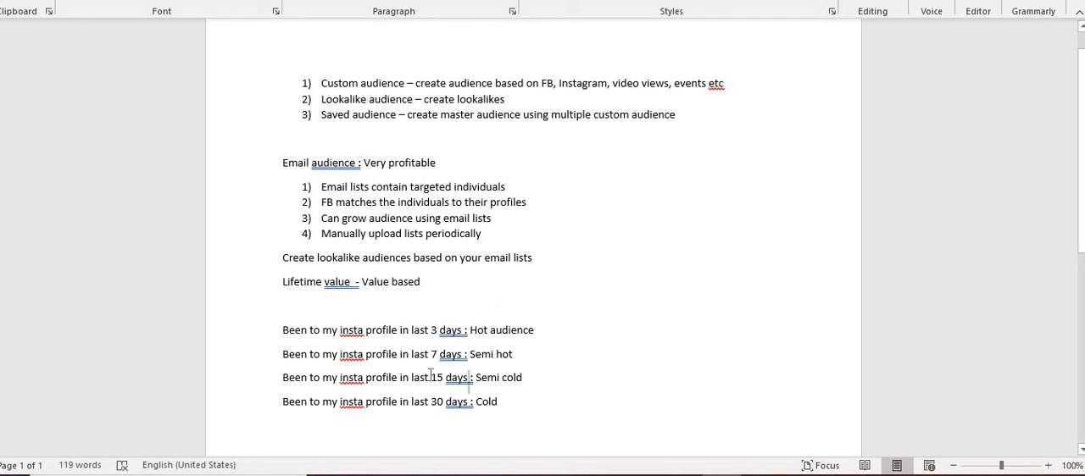
left_click_drag(470, 378, 430, 379)
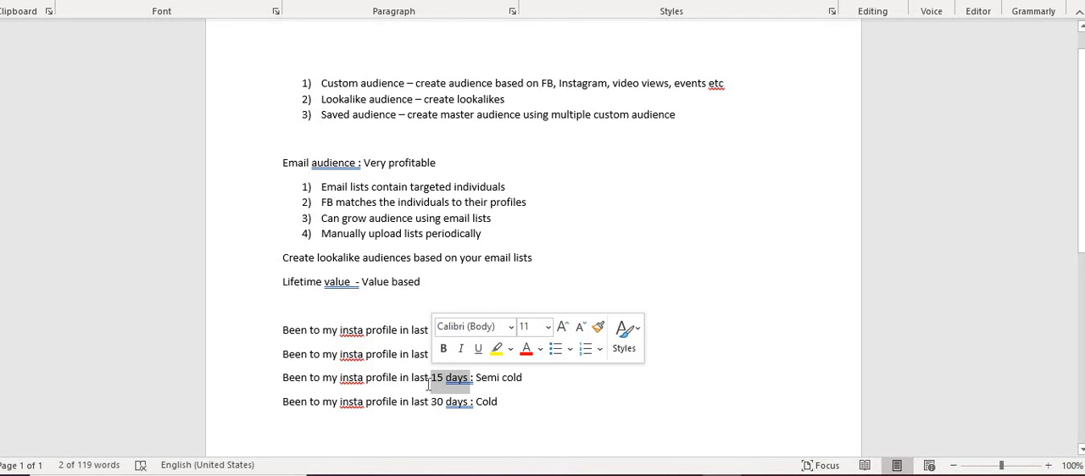
left_click(429, 385)
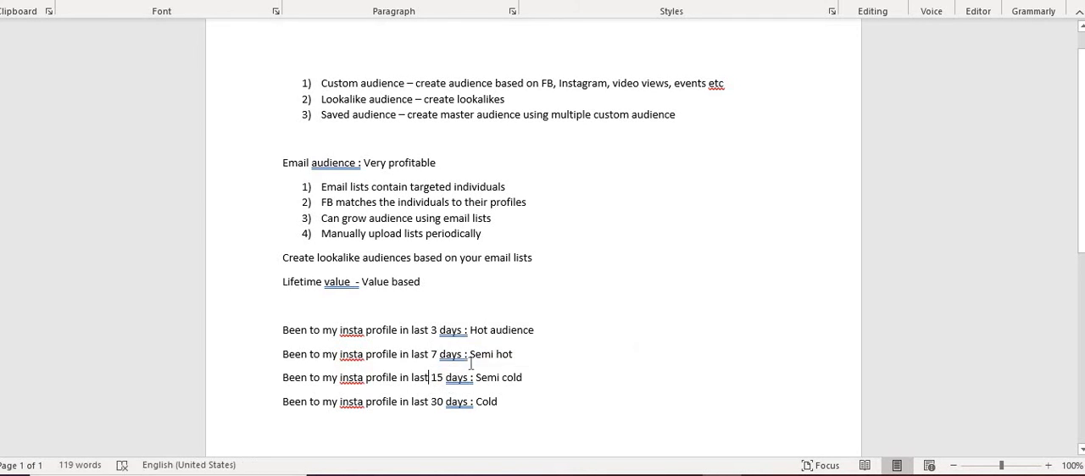
left_click_drag(466, 357, 412, 358)
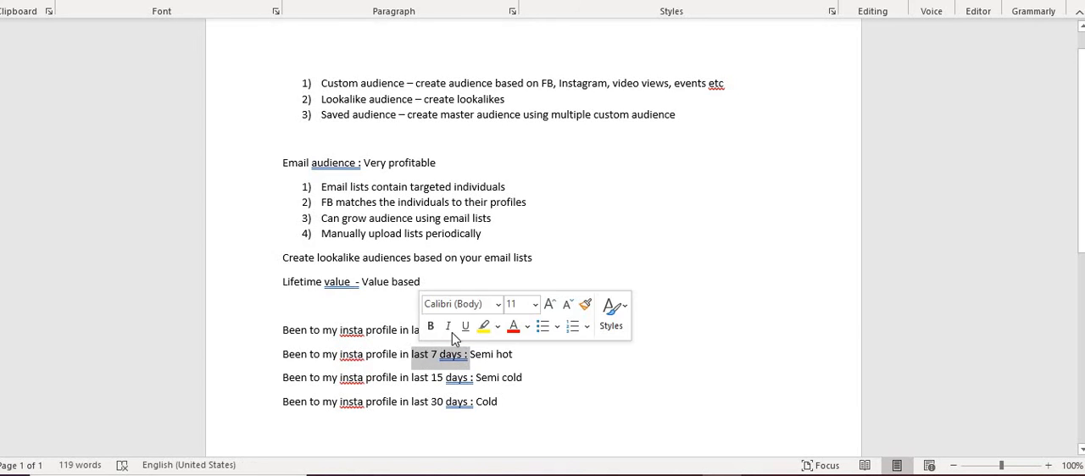
left_click(386, 332)
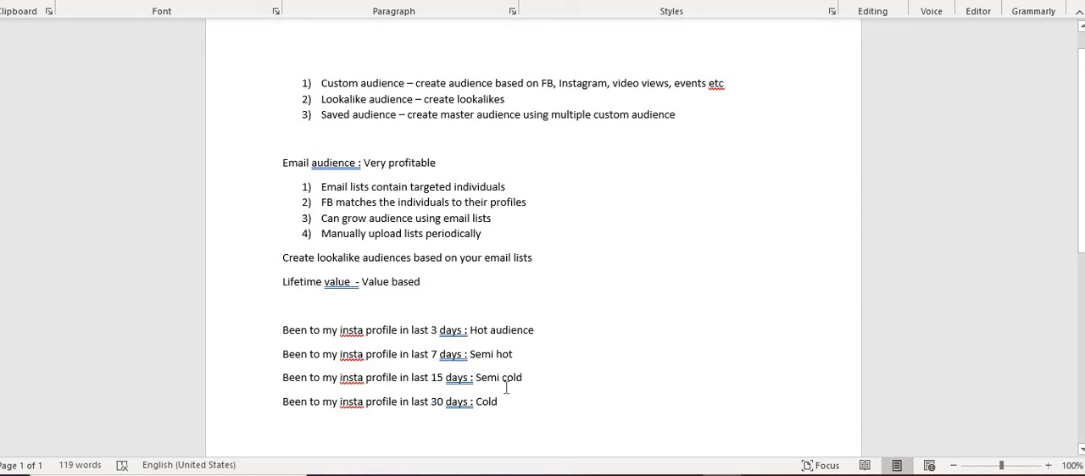
- Switch to the audience list in Facebook Ads Manager and return to its first entries
mouse_move(505, 408)
left_mouse_down()
mouse_move(304, 351)
mouse_move(285, 332)
mouse_move(461, 411)
mouse_move(502, 406)
left_mouse_up()
key("alt+Tab")
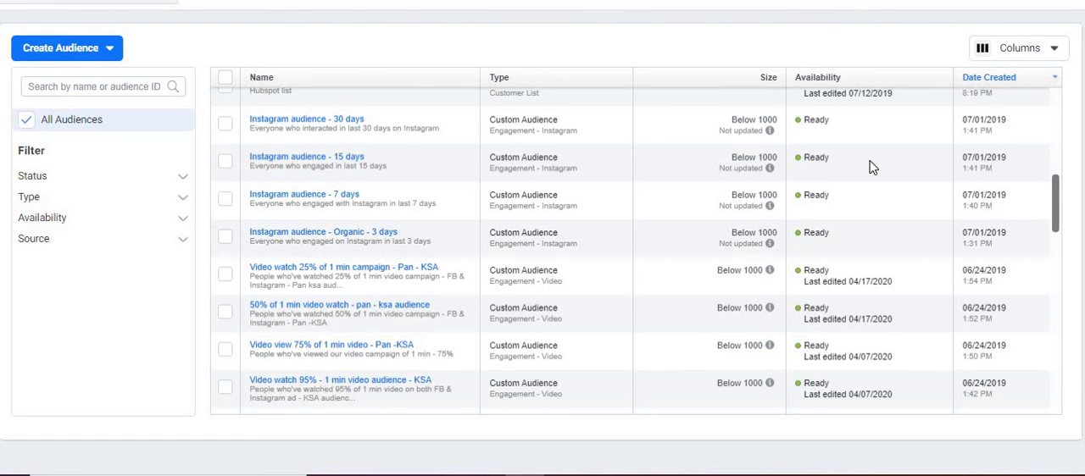
left_click_drag(1058, 211, 1075, 103)
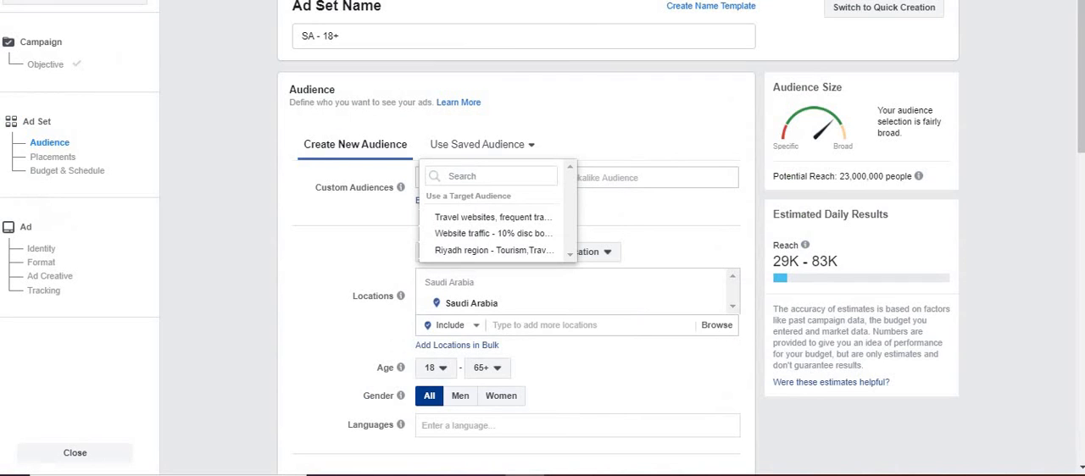
- Apply the saved audience "Travel websites, frequent travelers & cruises" to the SA - 18+ ad set and review its targeting details
left_click(475, 161)
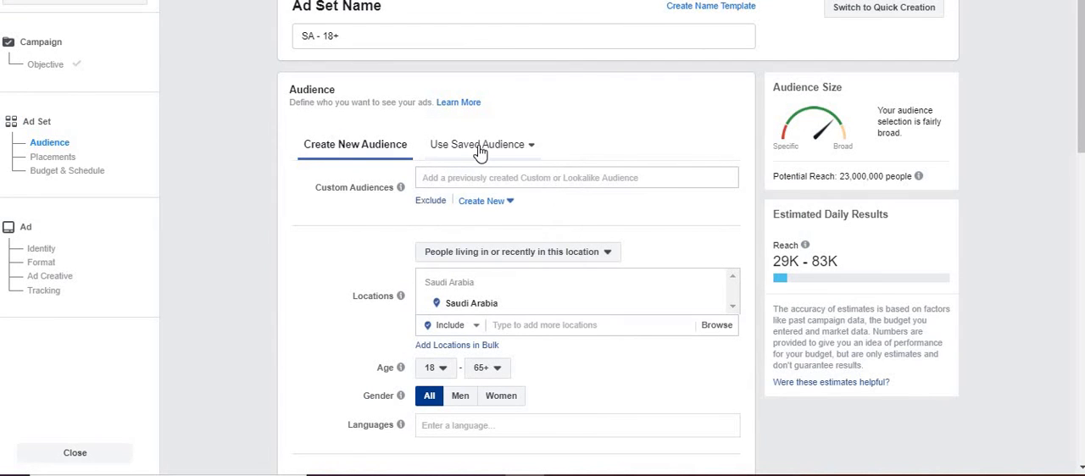
left_click(480, 151)
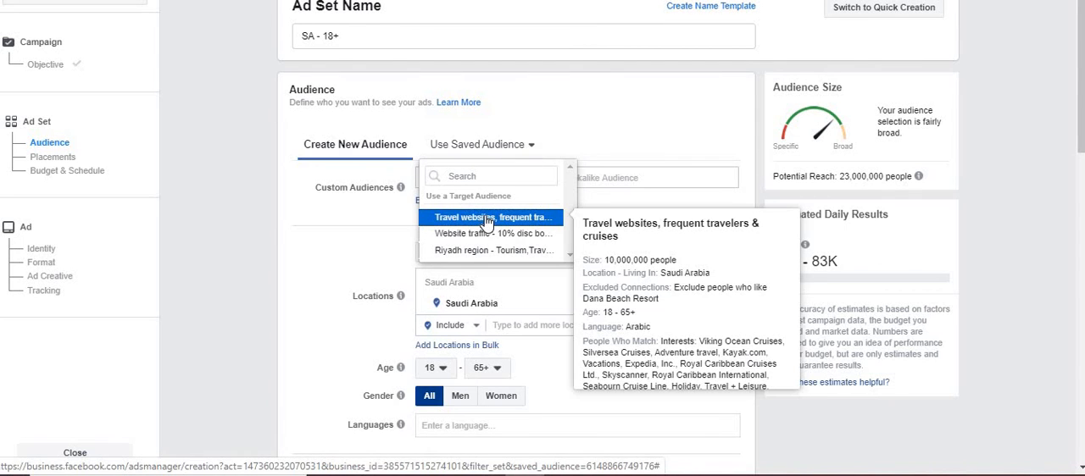
left_click(350, 218)
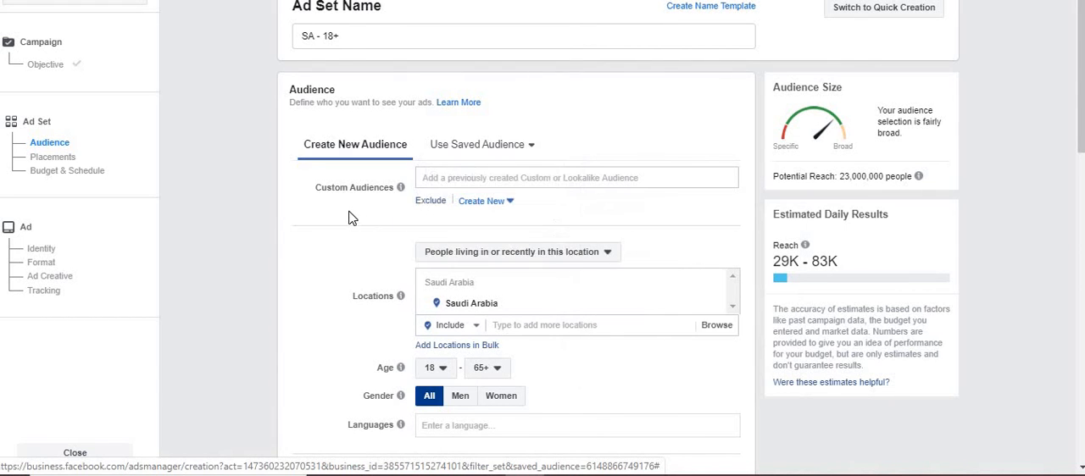
mouse_move(472, 168)
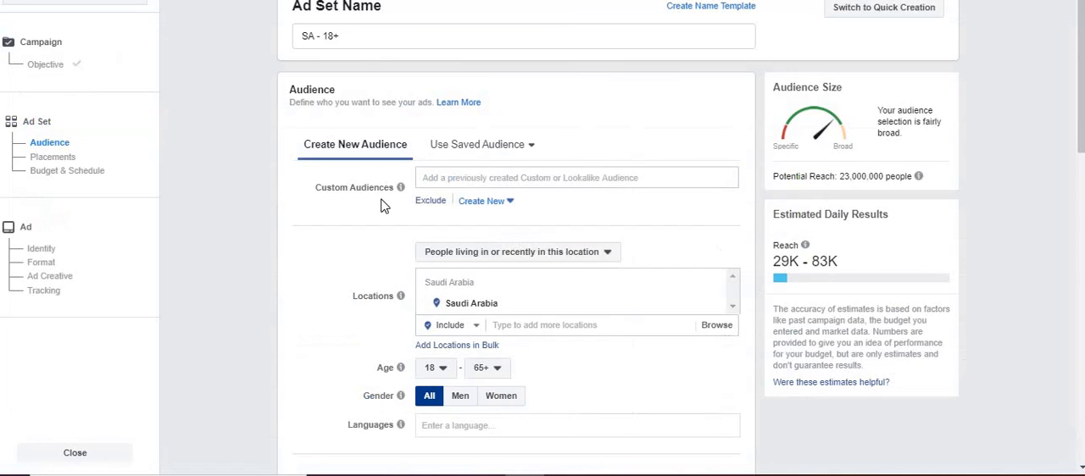
left_click(499, 145)
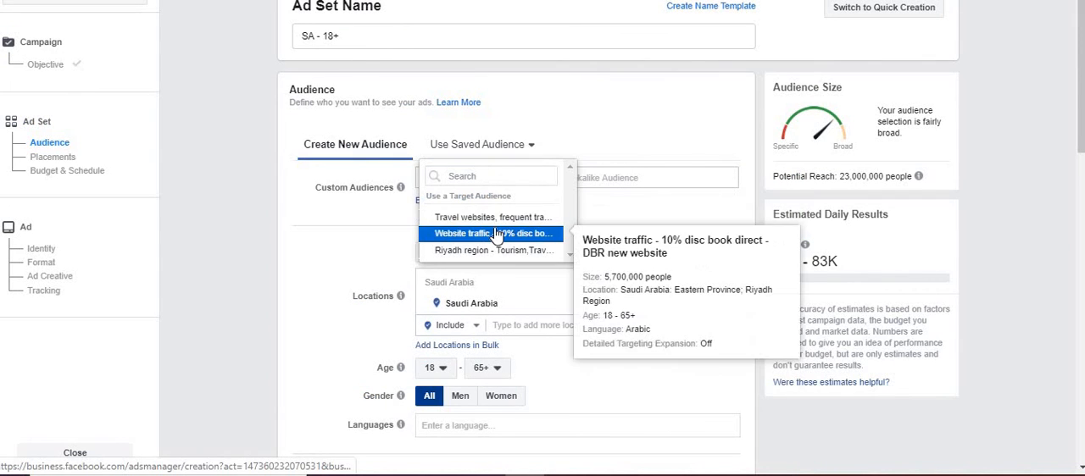
left_click(497, 217)
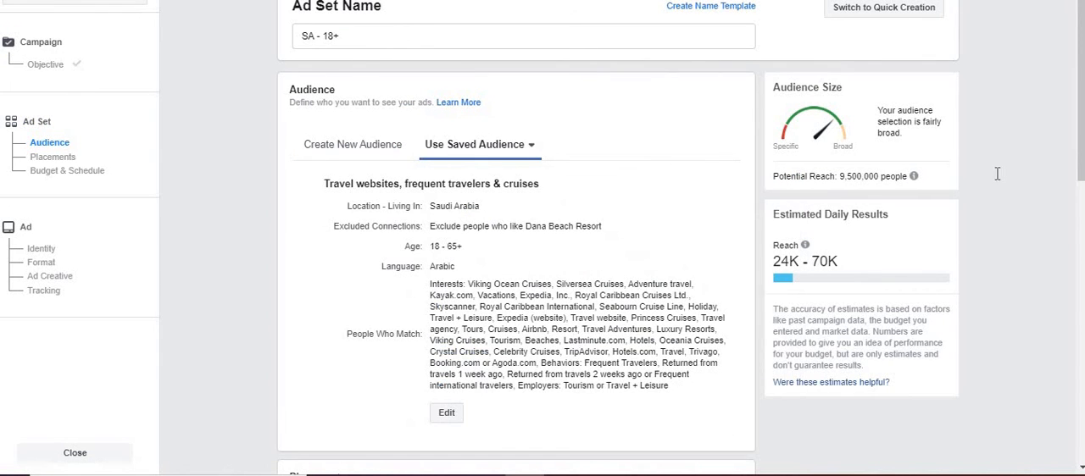
mouse_move(1081, 128)
left_mouse_down()
mouse_move(1081, 186)
mouse_move(1081, 127)
left_mouse_up()
scroll(1011, 251, "down", 2)
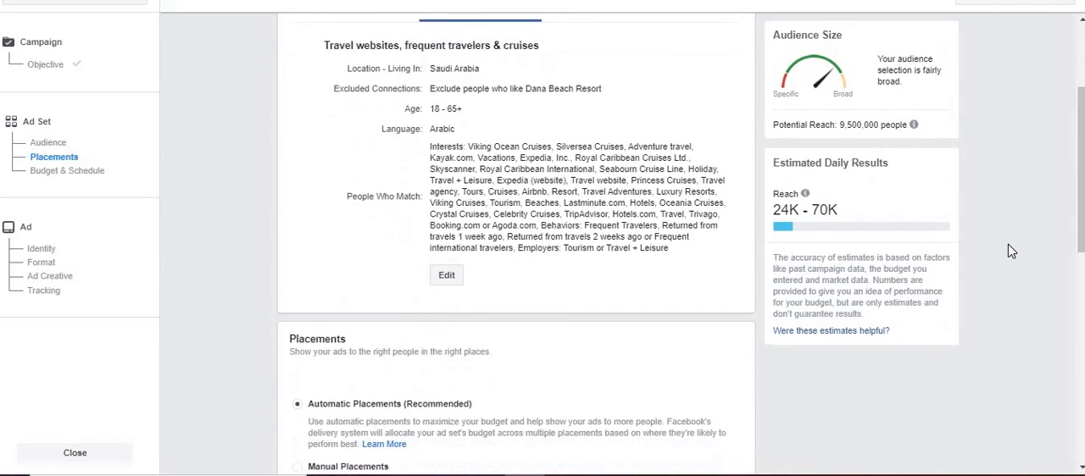
scroll(1011, 251, "up", 2)
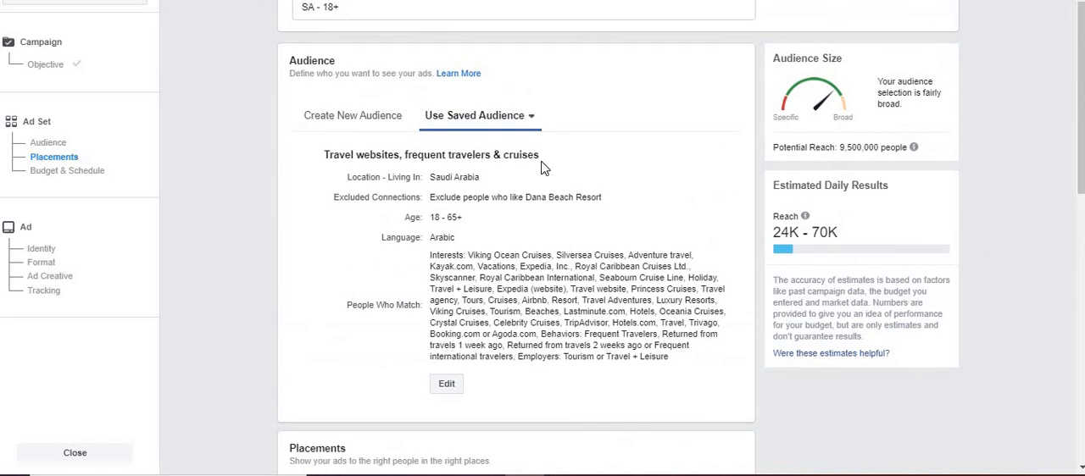
- Switch the ad set to the saved audience "Website traffic - 10% disc book direct - DBR new website" and dismiss the targeting expansion notice
left_click(462, 123)
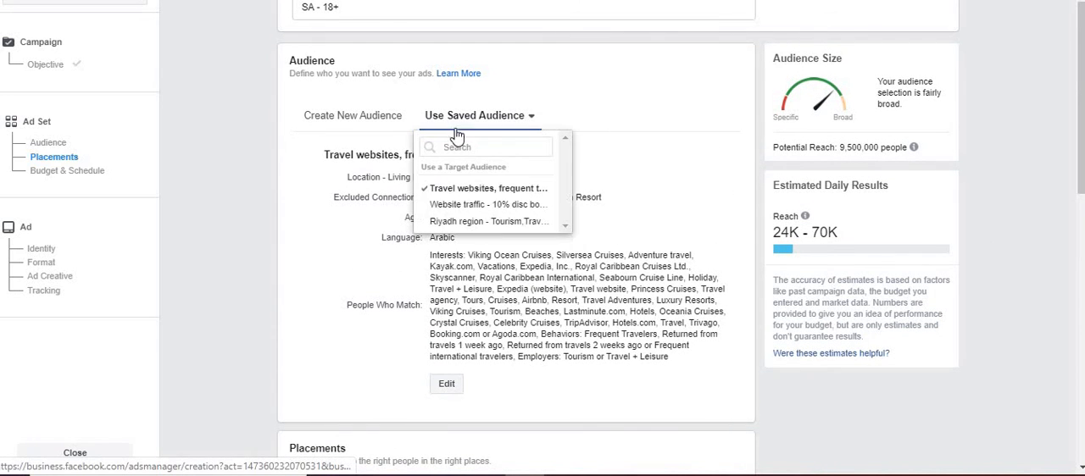
left_click(458, 207)
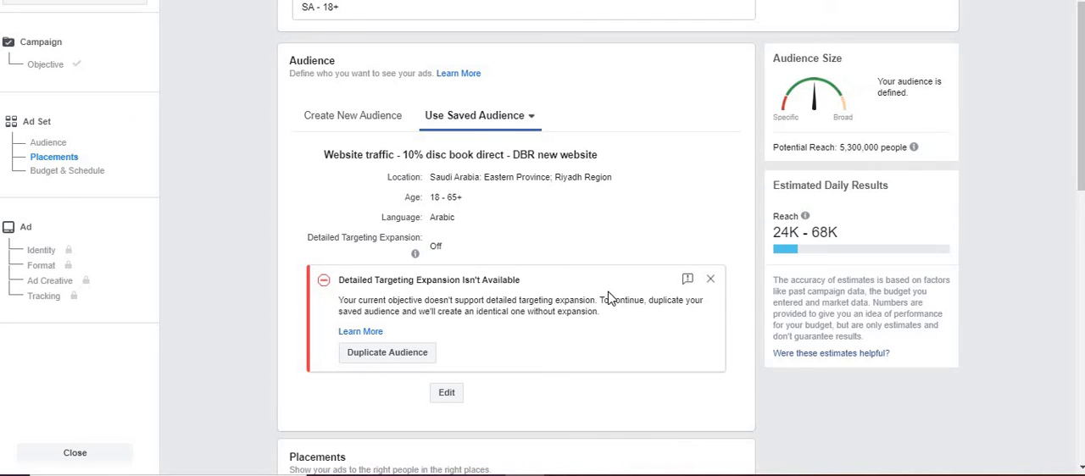
left_click(713, 282)
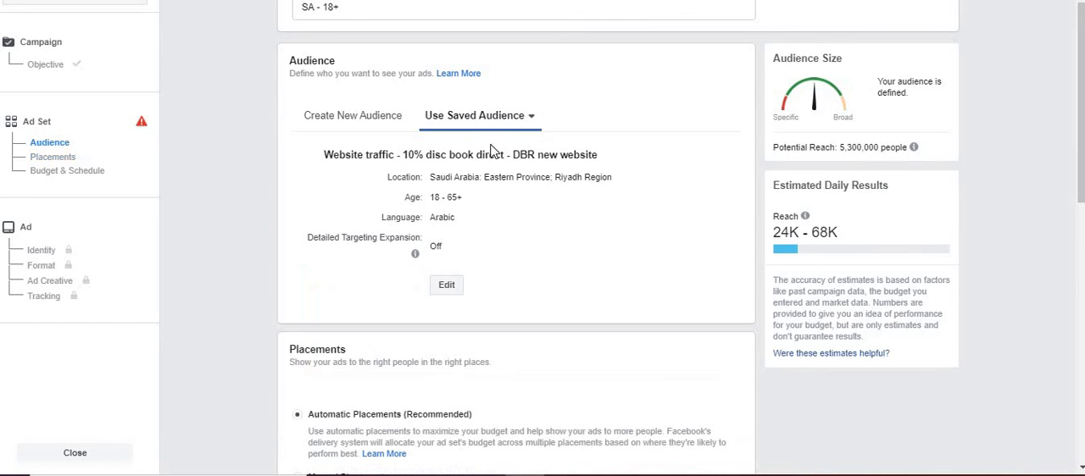
- Define a new ad set audience with custom audiences Meetings (b2b) DBR page audience - 90 days, DBR leads audience by Lead ads and DBR English pages
left_click(373, 122)
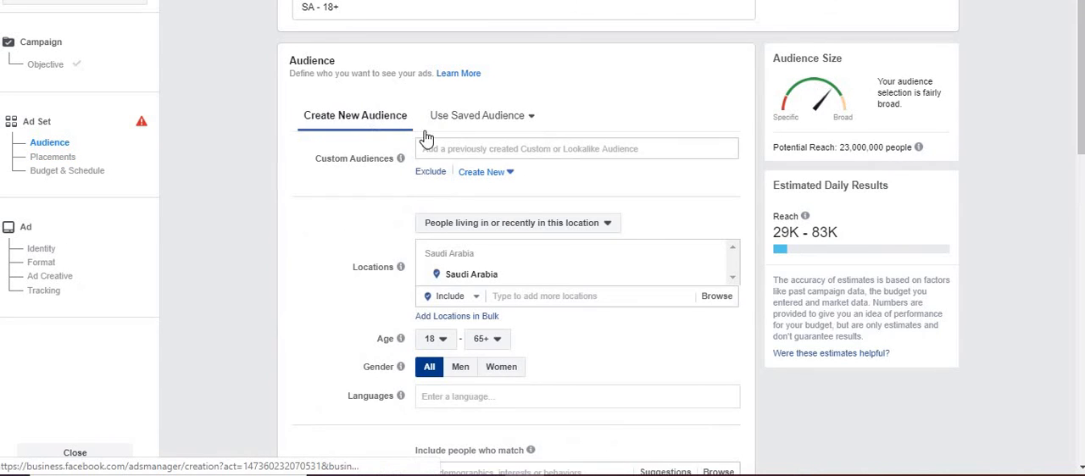
left_click(484, 153)
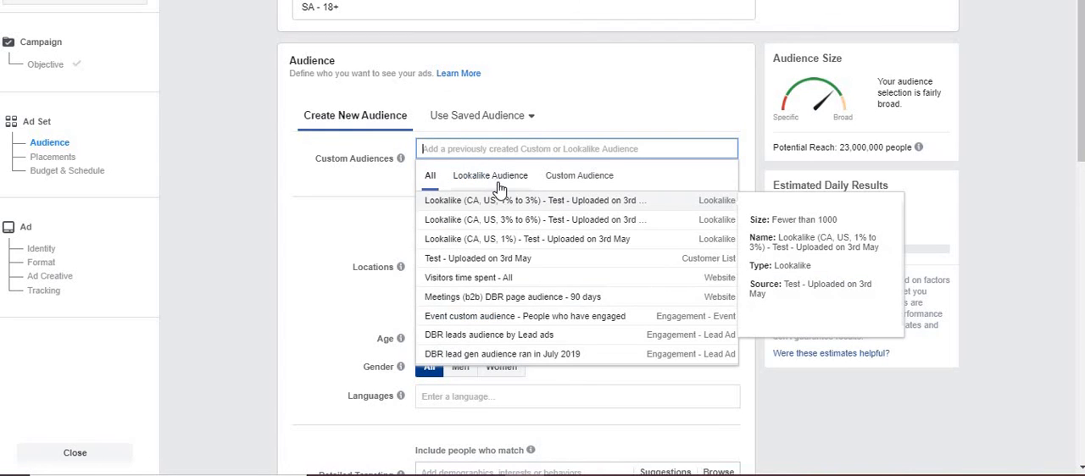
left_click(577, 177)
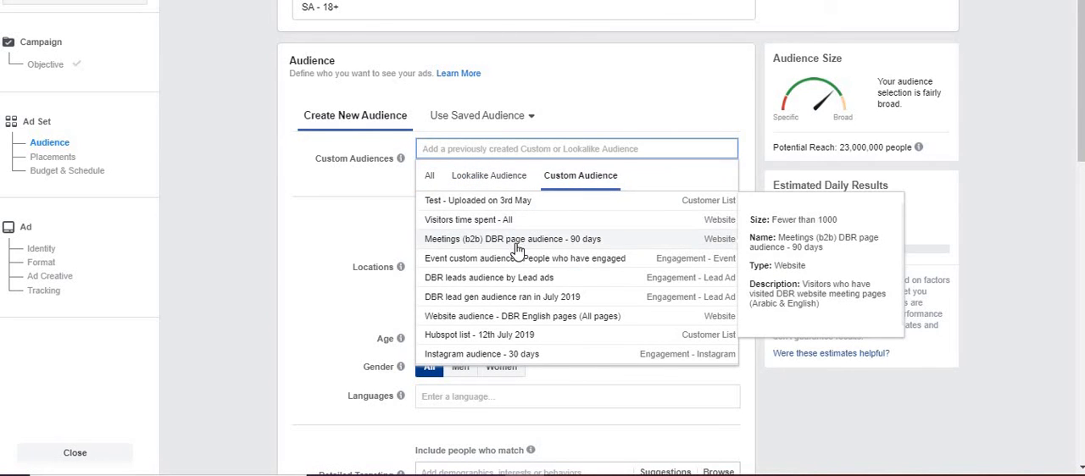
left_click(515, 241)
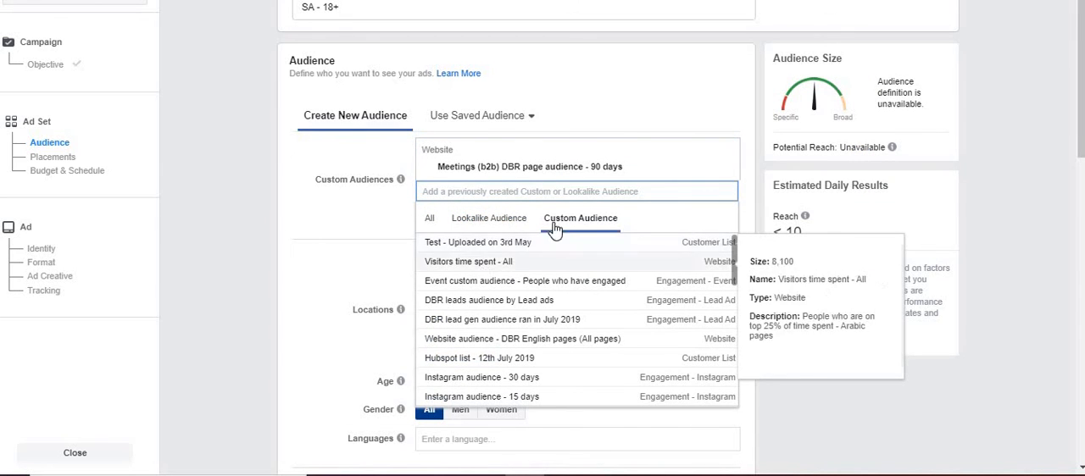
left_click(511, 300)
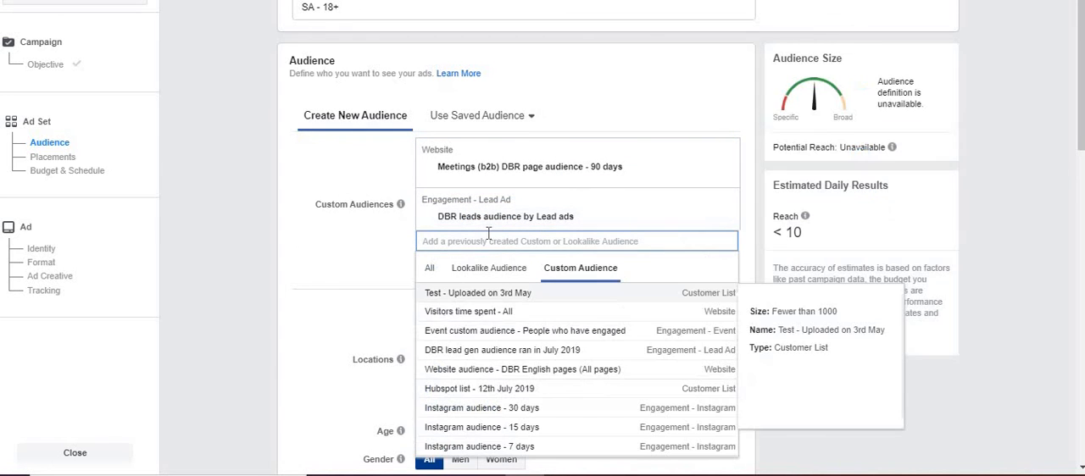
left_click(488, 370)
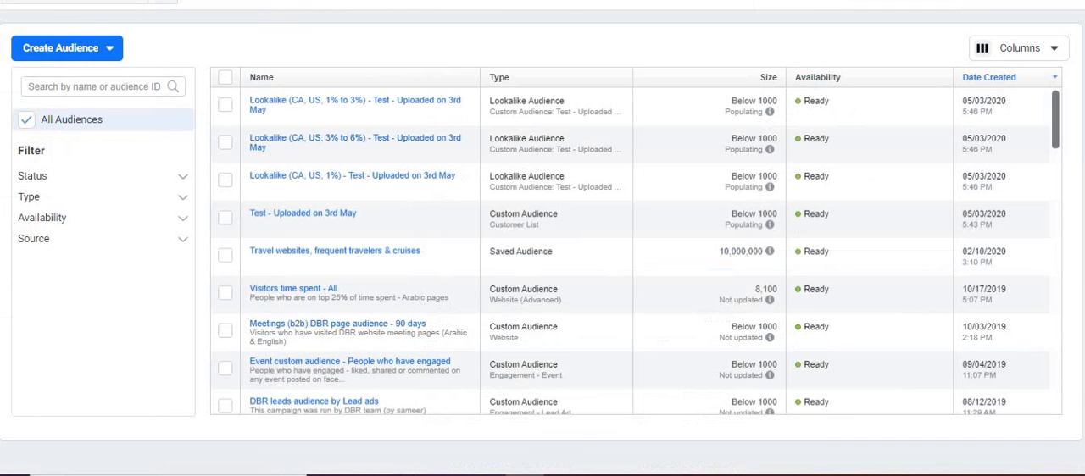
left_click(68, 52)
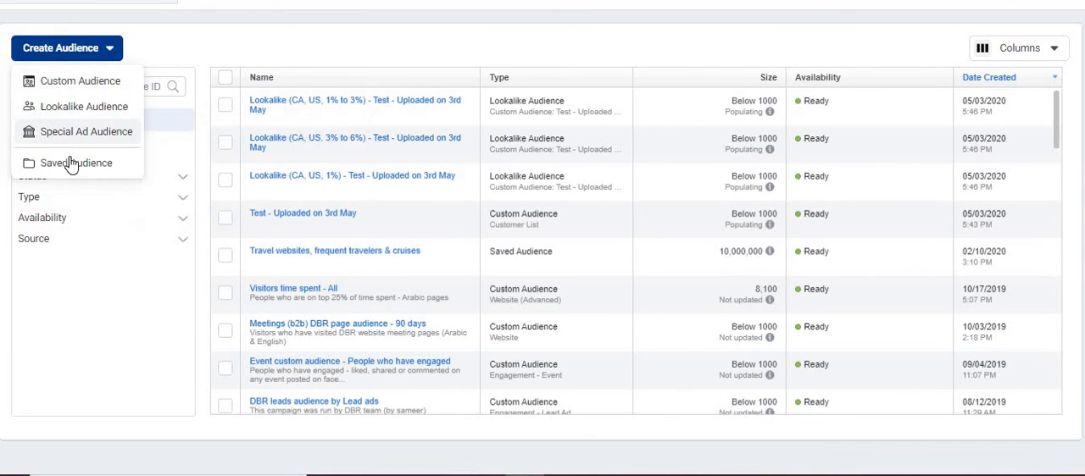
left_click(73, 166)
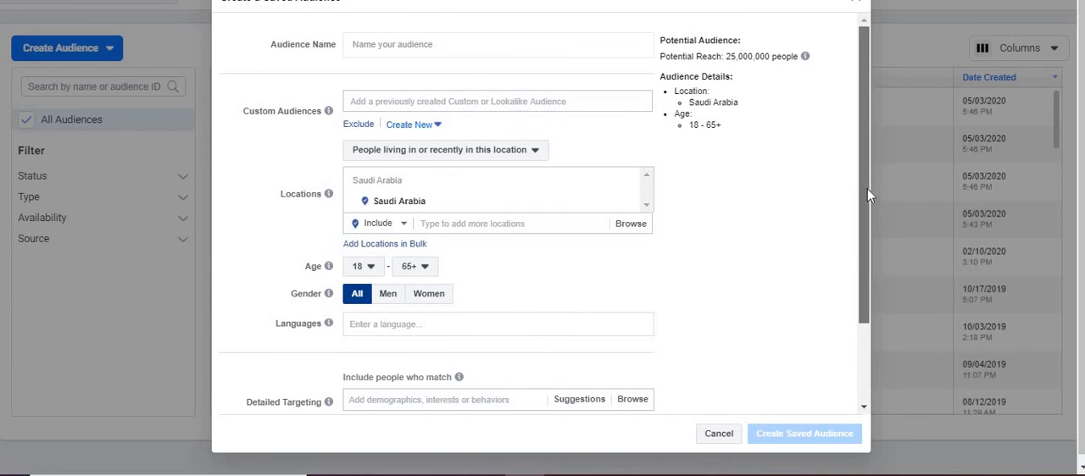
left_click(473, 109)
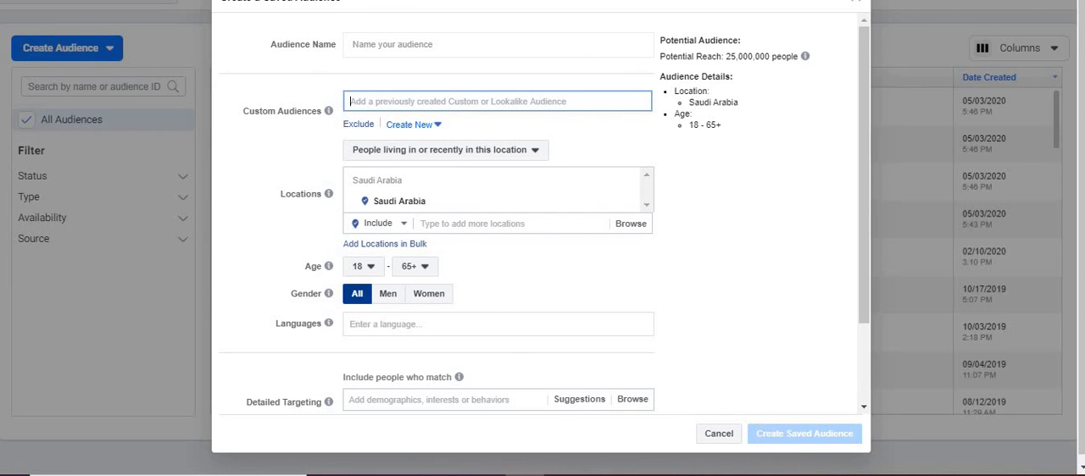
key("Escape")
- Start a saved audience with custom audiences Meetings (b2b) DBR page audience - 90 days, DBR leads audience by Lead ads and Website audience - DBR English pages (All pages)
left_click(53, 52)
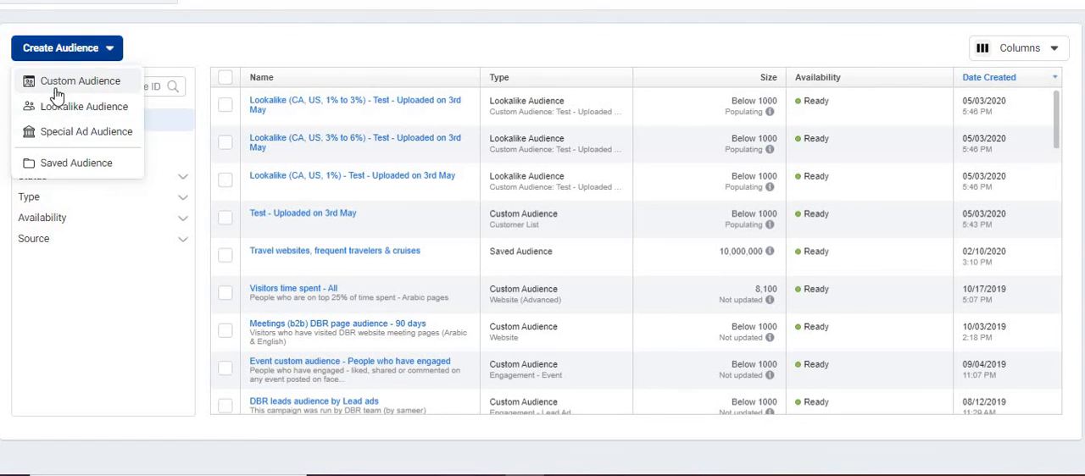
left_click(64, 166)
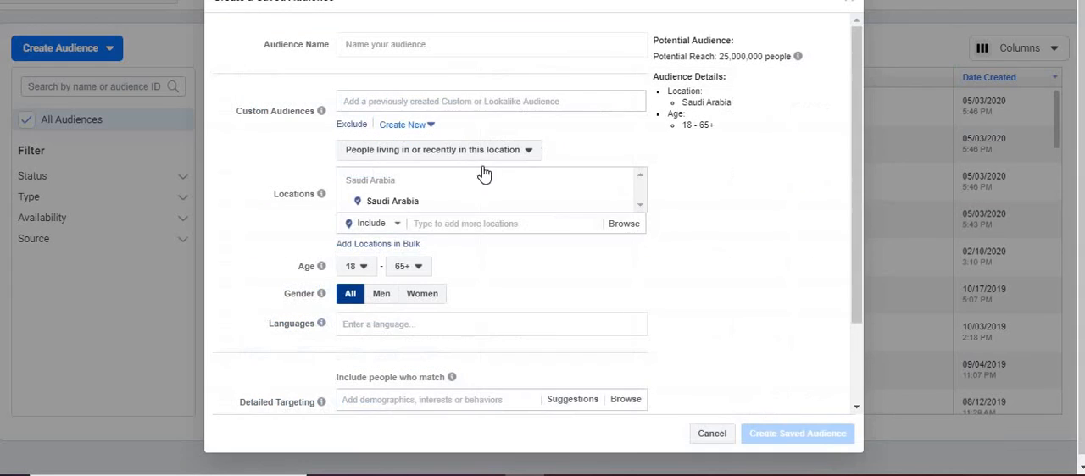
left_click(440, 103)
left_click(521, 139)
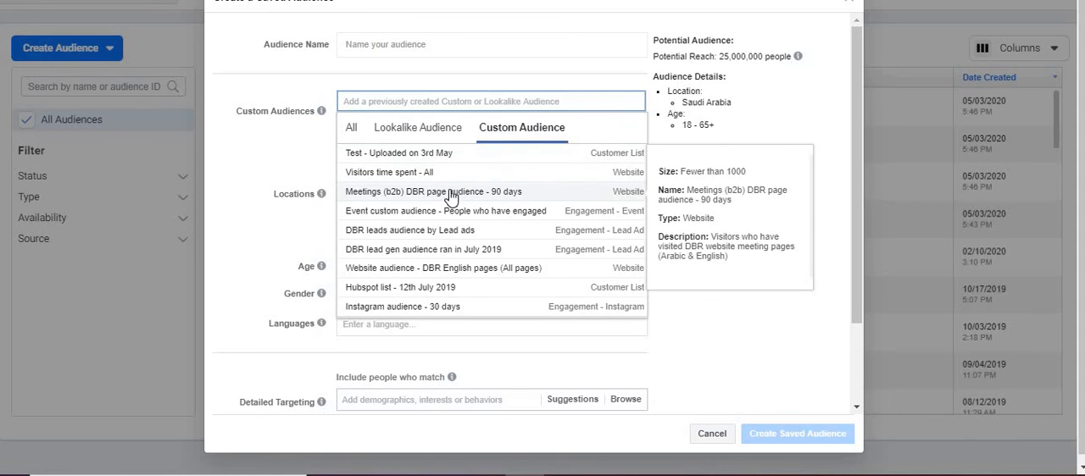
left_click(451, 196)
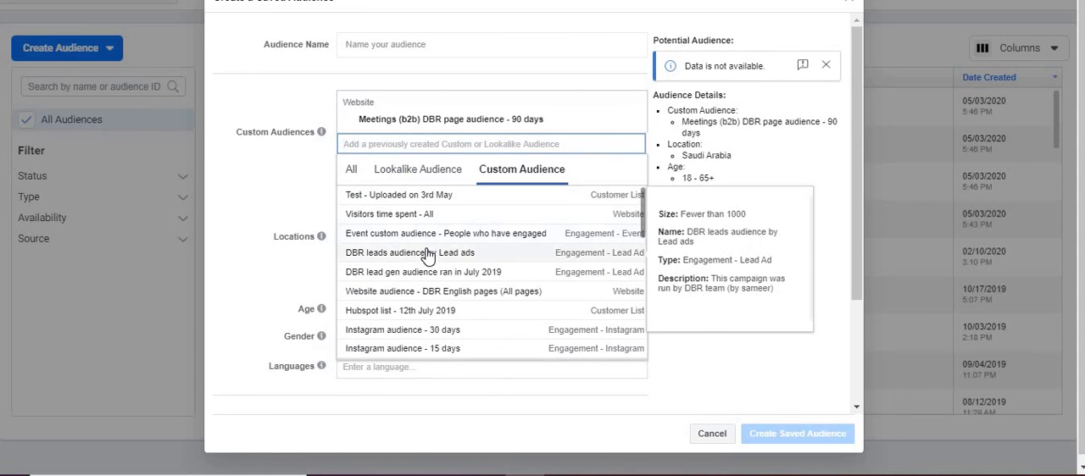
left_click(428, 252)
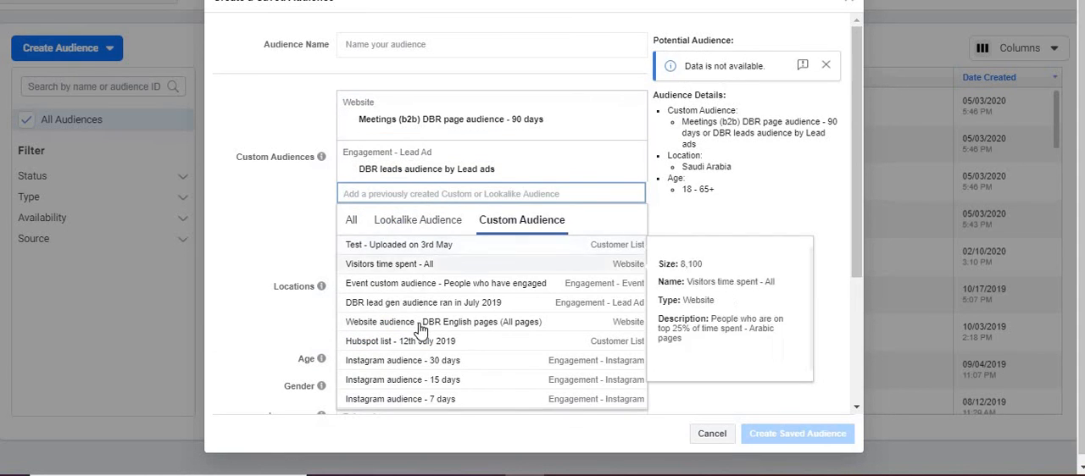
left_click(420, 326)
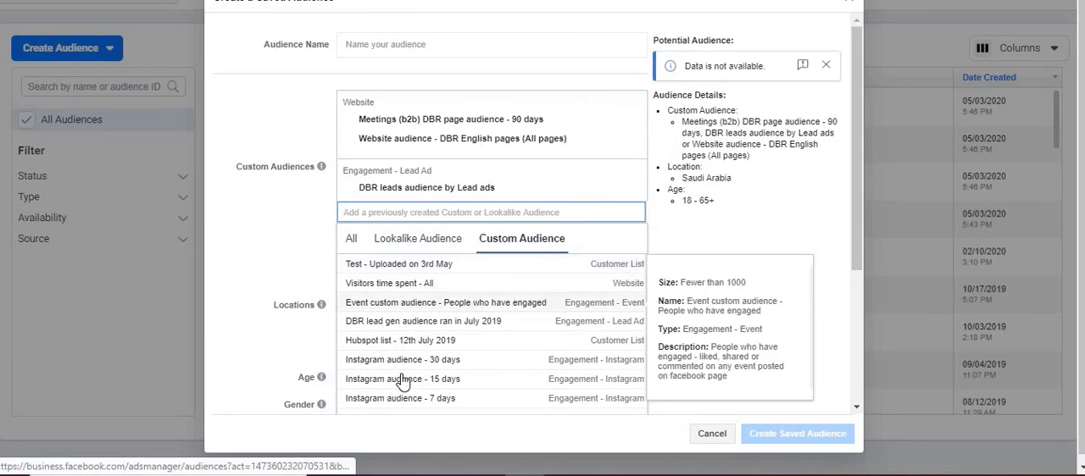
- Add the custom audiences Instagram audience - 15 days and Instagram audience - 30 days to the new saved audience
left_click(401, 380)
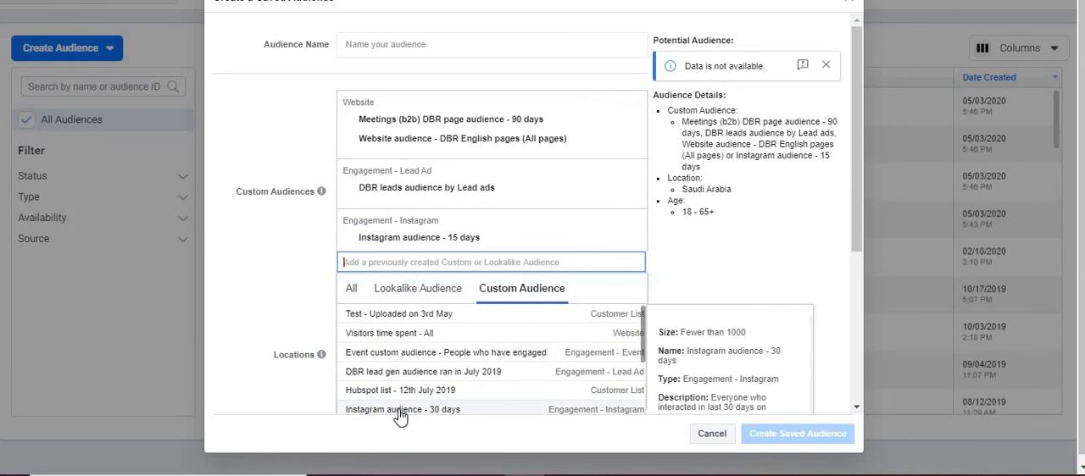
left_click(399, 410)
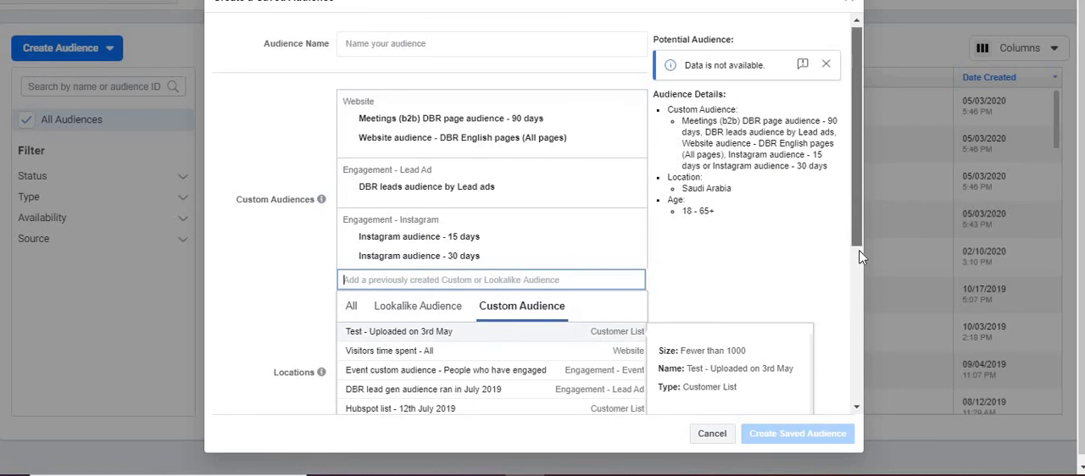
scroll(859, 256, "down", 1)
scroll(856, 238, "up", 1)
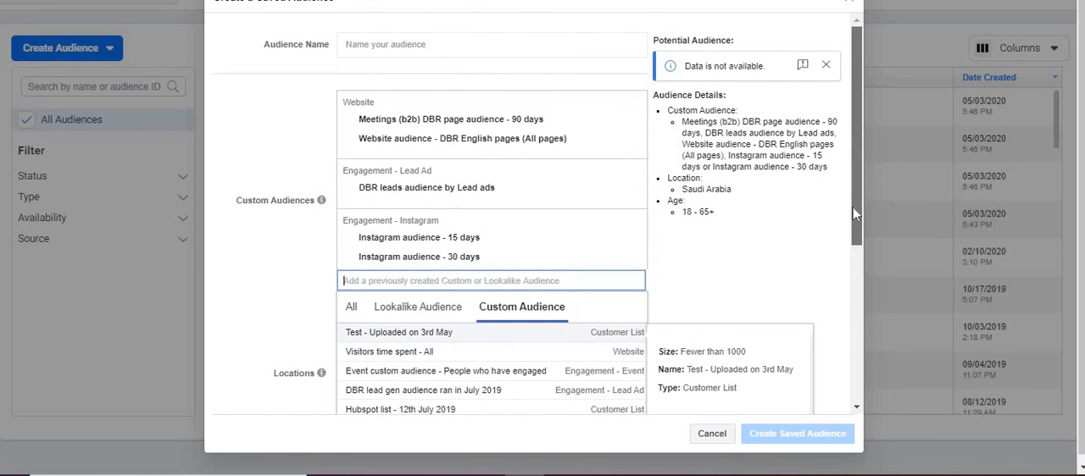
- Name the combined audience "Master saved audience" and create it
left_click(448, 43)
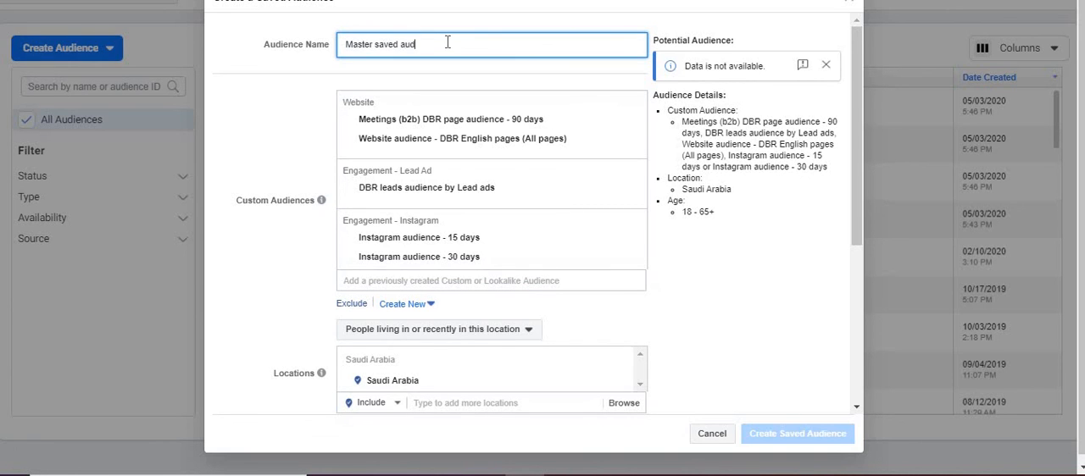
left_click_drag(853, 175, 871, 342)
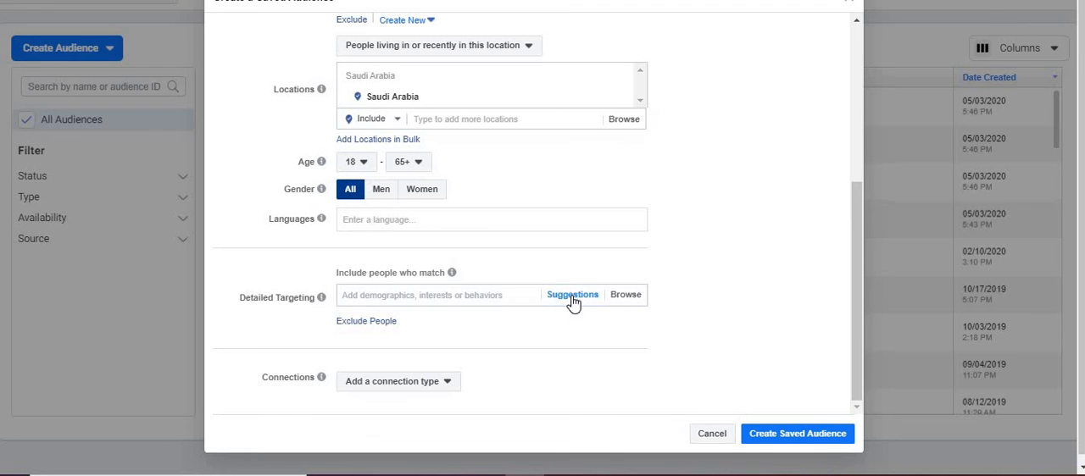
left_click(784, 436)
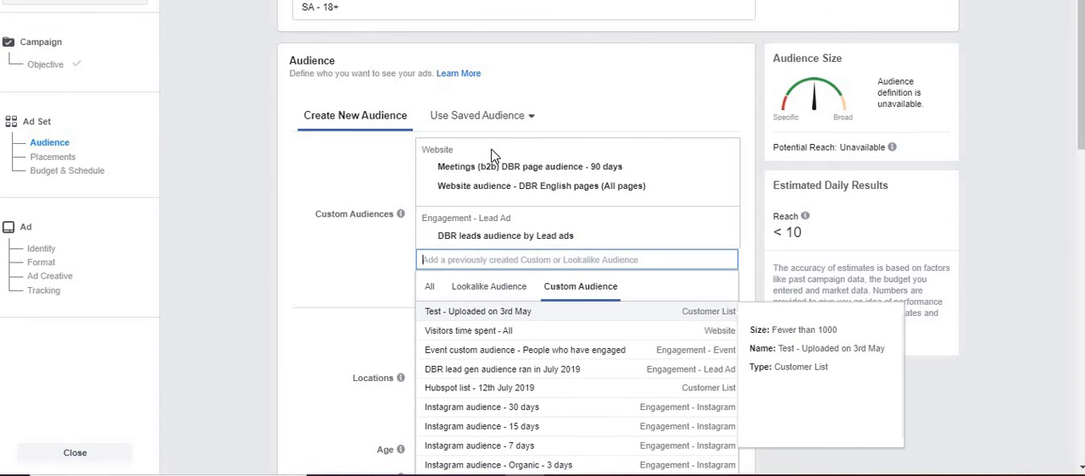
- Switch to the SA - 18+ ad set page and reload it, discarding its unsaved changes
key("F5")
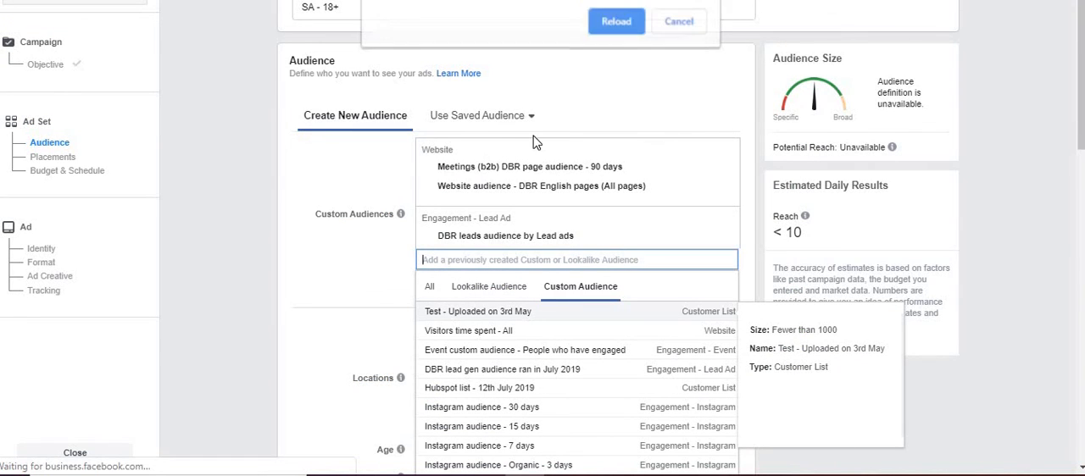
left_click(613, 22)
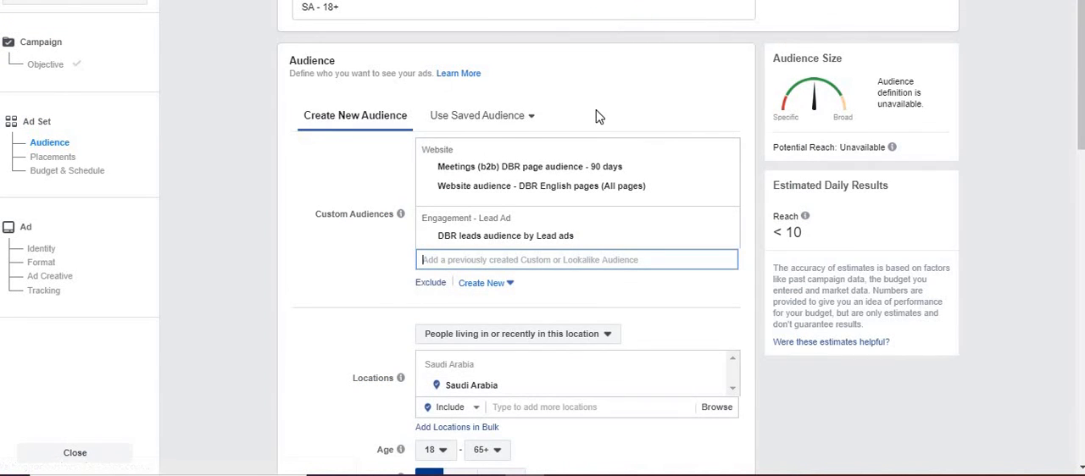